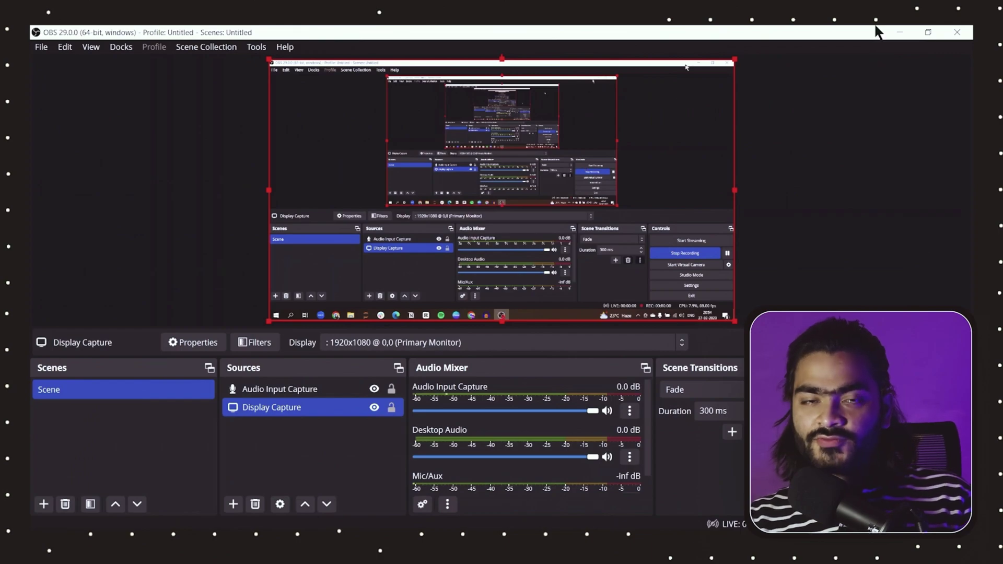
- Minimize the recorder window, then upload the Unsplash photo of the curly-haired man with glasses and send it to the newbies-90 channel
{"action": "left_click", "coordinate": [900, 32]}
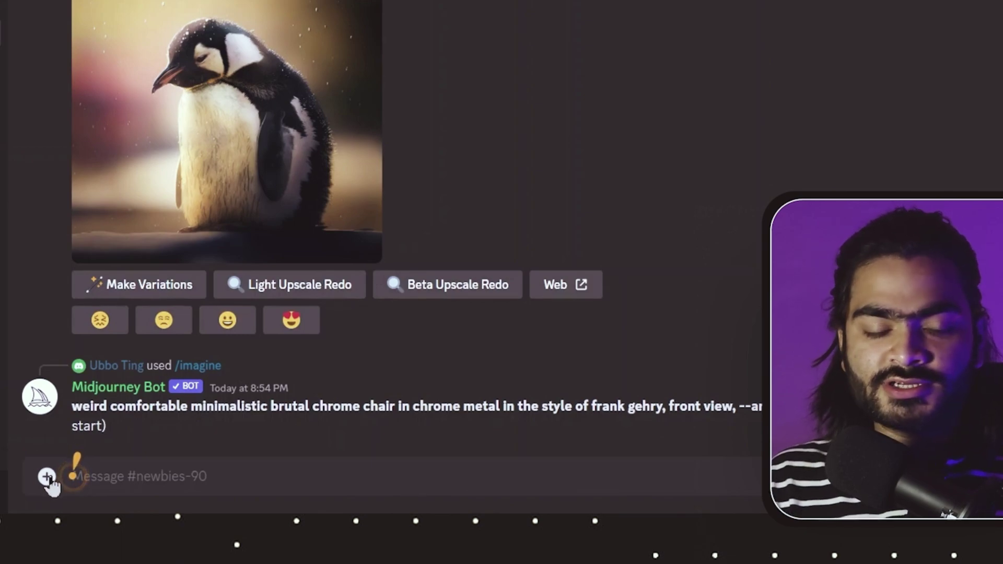
{"action": "left_click", "coordinate": [47, 477]}
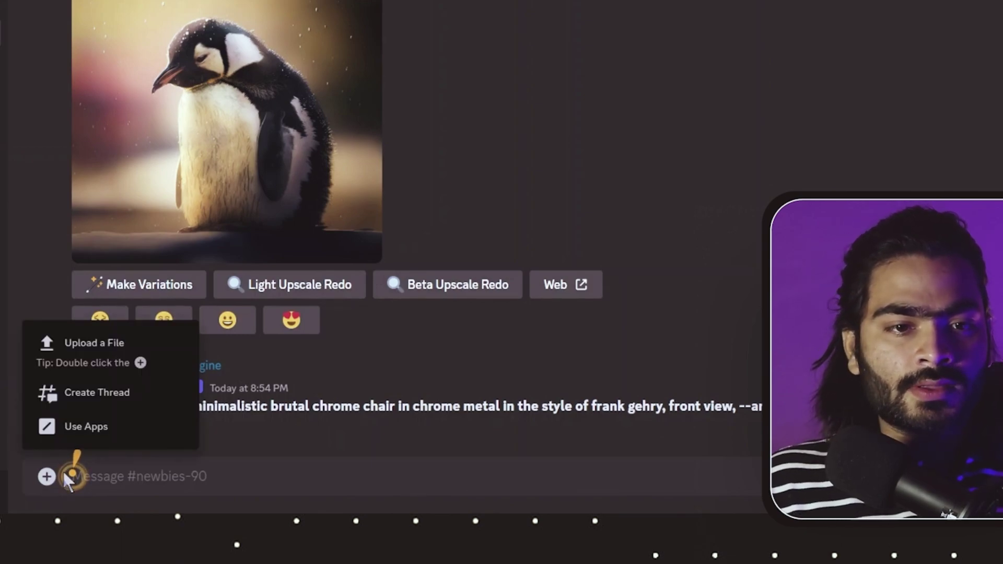
{"action": "left_click", "coordinate": [75, 357]}
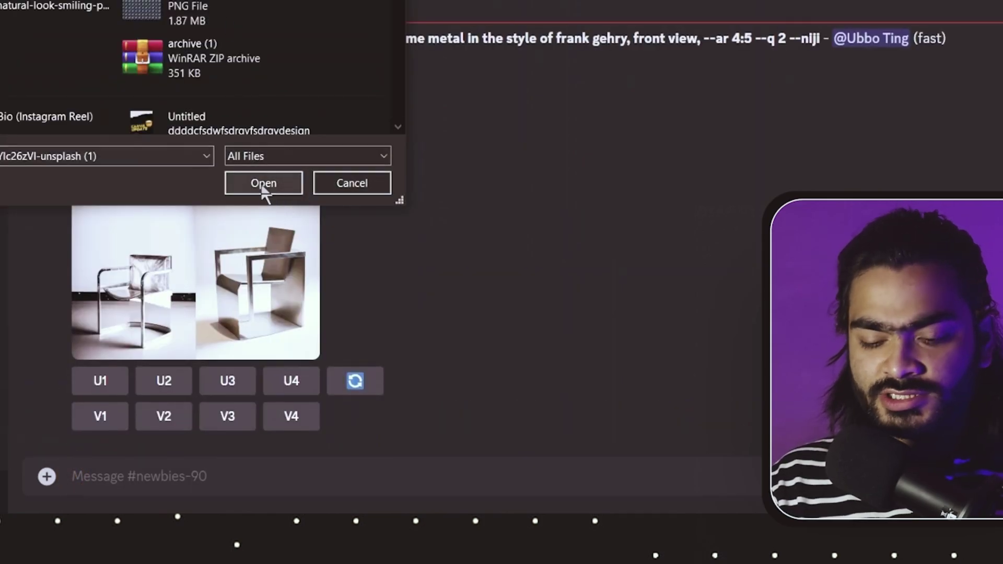
{"action": "left_click", "coordinate": [264, 186]}
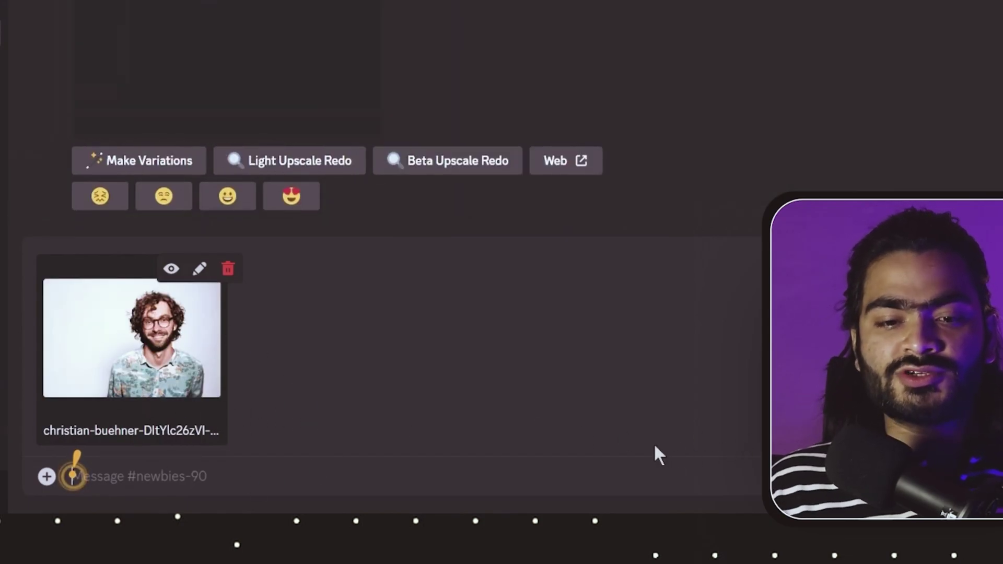
{"action": "key", "text": "Return"}
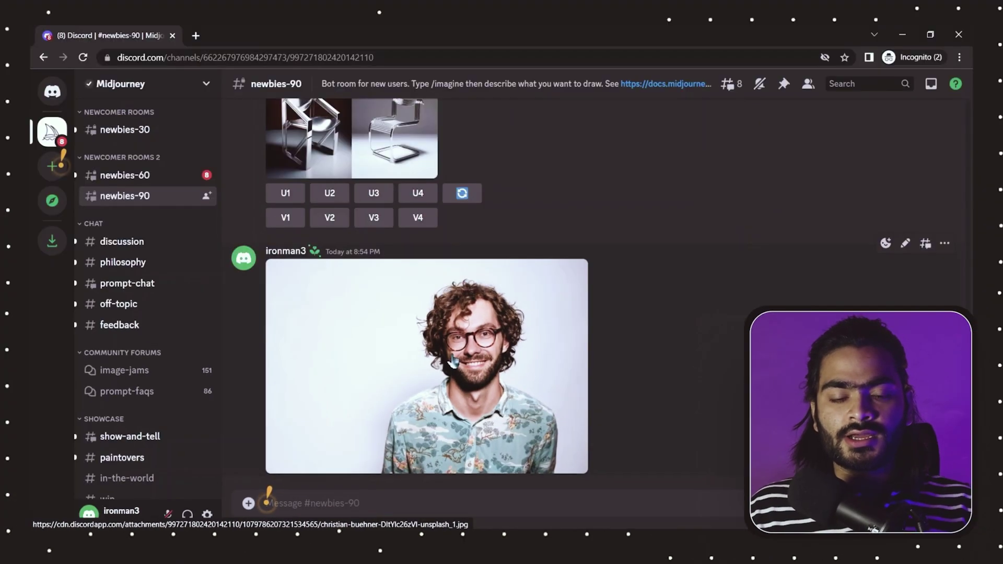
- Enlarge the uploaded portrait photo, copy its image address and close the preview
{"action": "left_click", "coordinate": [361, 284]}
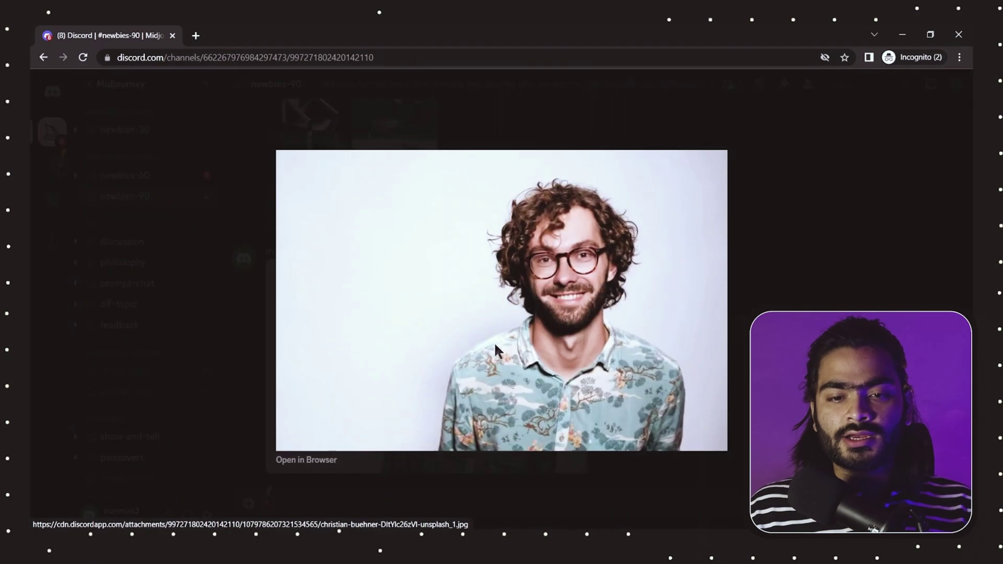
{"action": "left_click", "coordinate": [782, 291]}
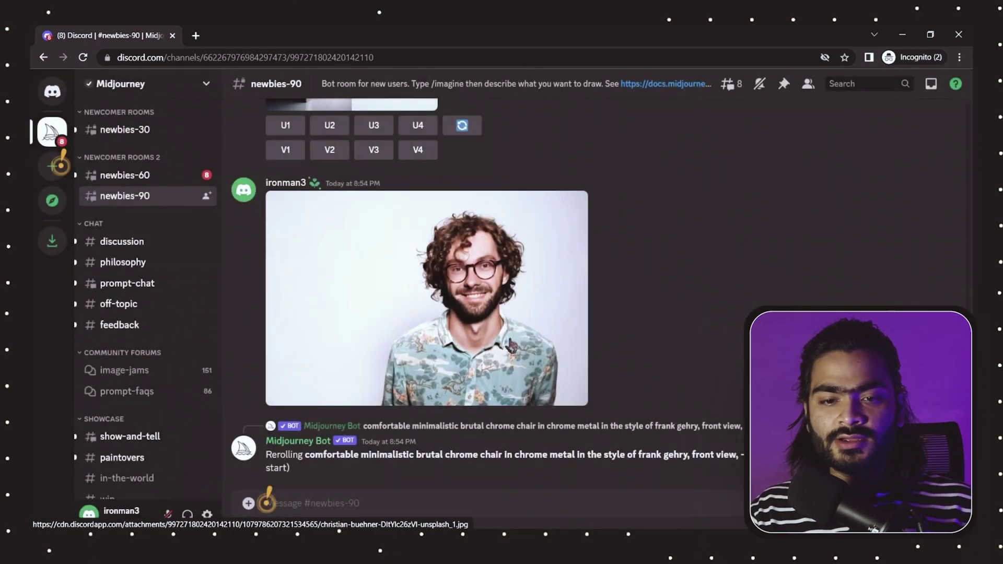
{"action": "left_click", "coordinate": [480, 312]}
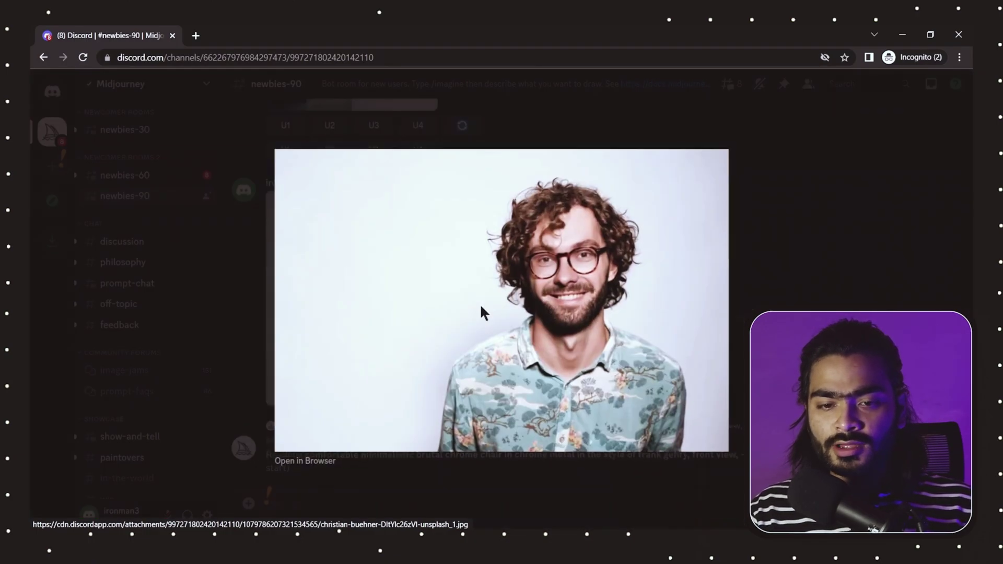
{"action": "right_click", "coordinate": [506, 262]}
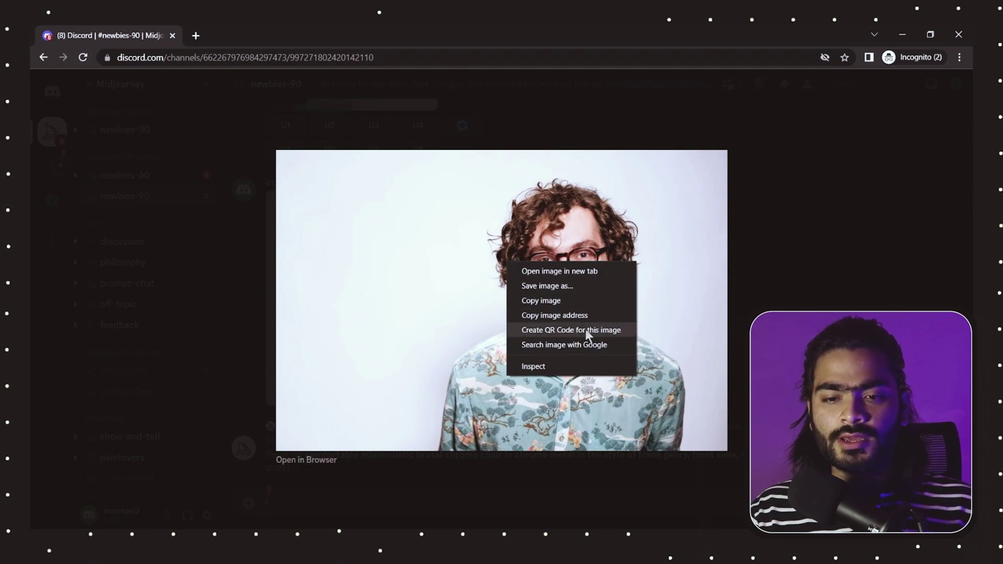
{"action": "left_click", "coordinate": [554, 314]}
{"action": "left_click", "coordinate": [829, 277]}
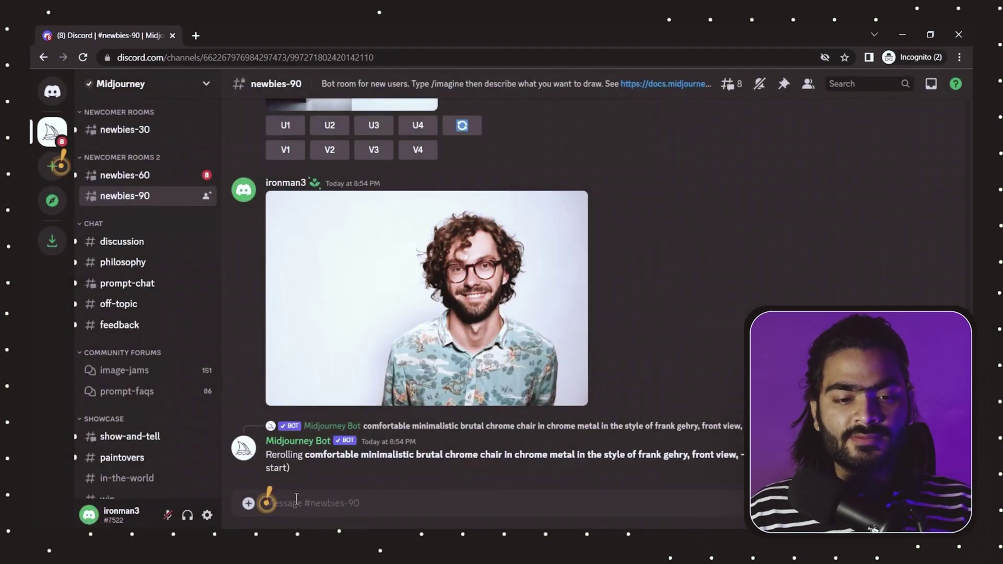
- Start an /imagine command in the newbies-90 channel and paste the copied image address as its prompt
{"action": "left_click", "coordinate": [296, 499]}
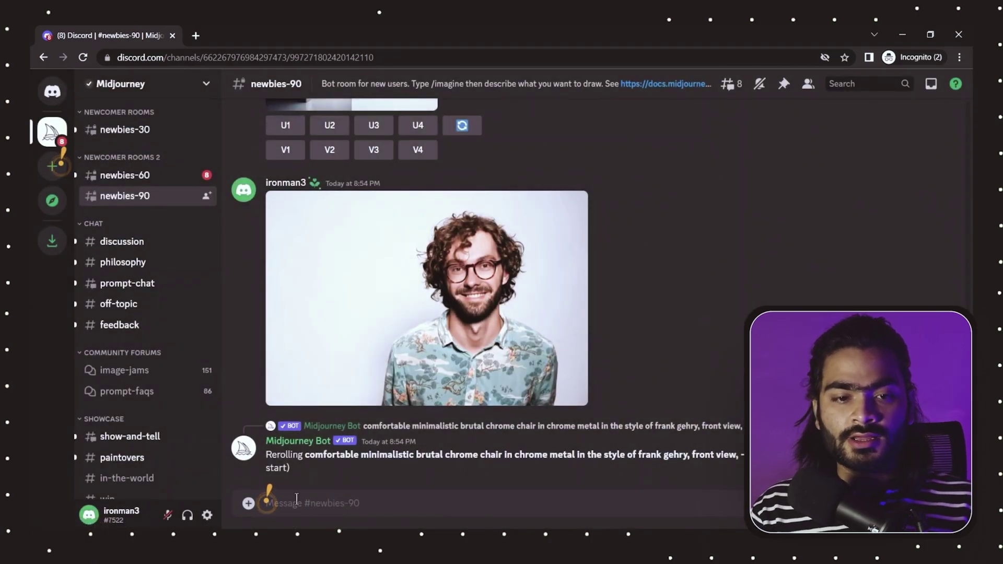
{"action": "type", "text": "/"}
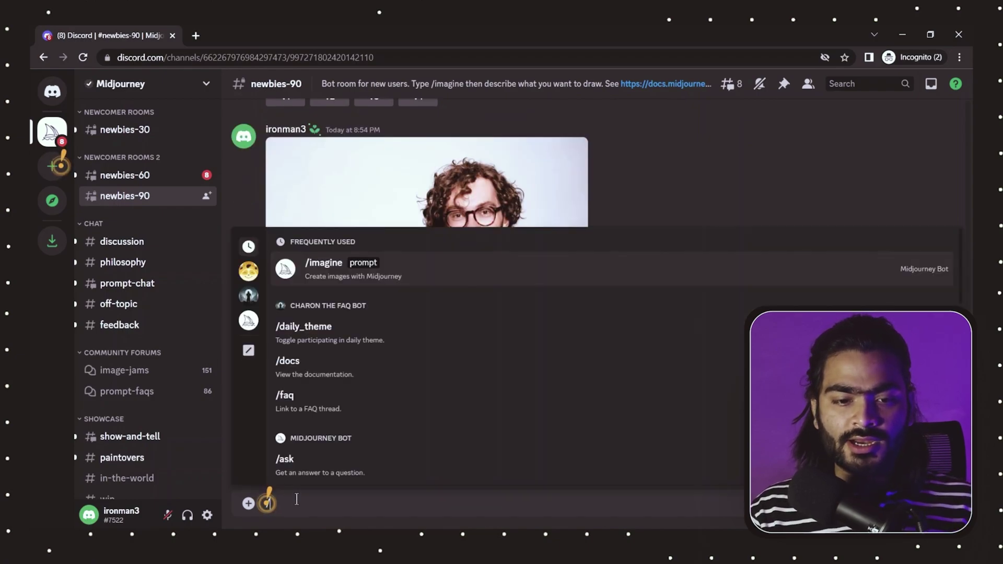
{"action": "type", "text": "imag"}
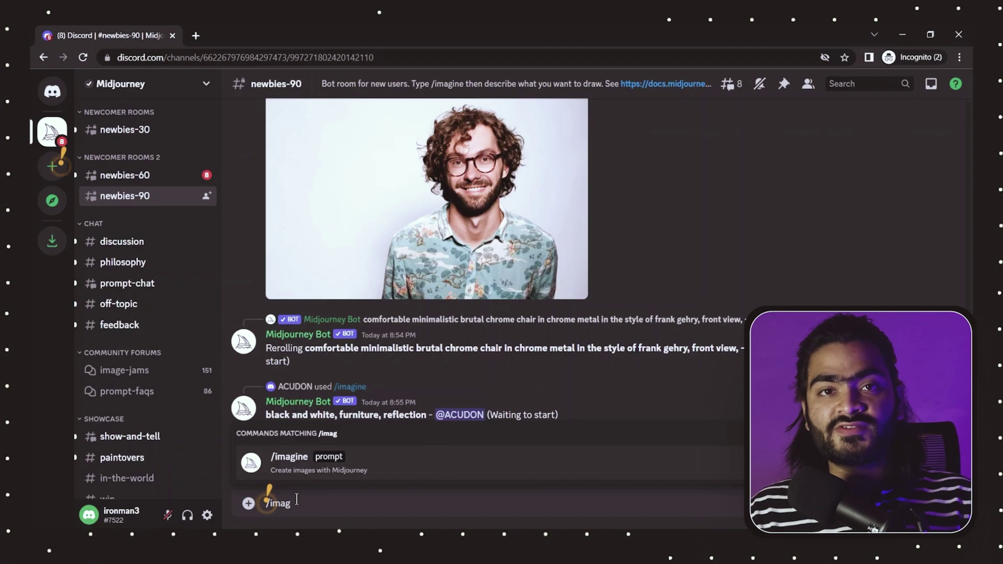
{"action": "key", "text": "Tab"}
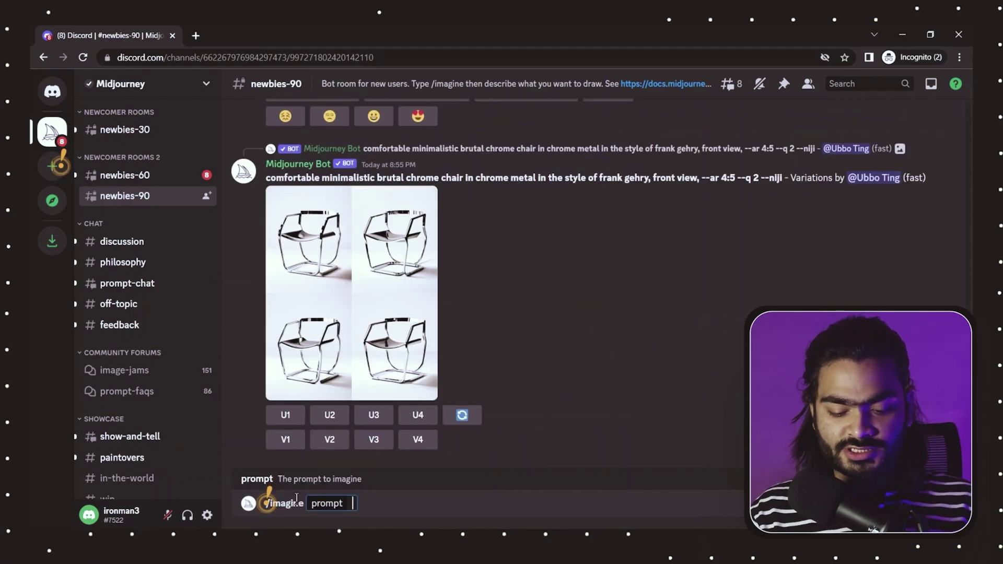
{"action": "key", "text": "ctrl+v"}
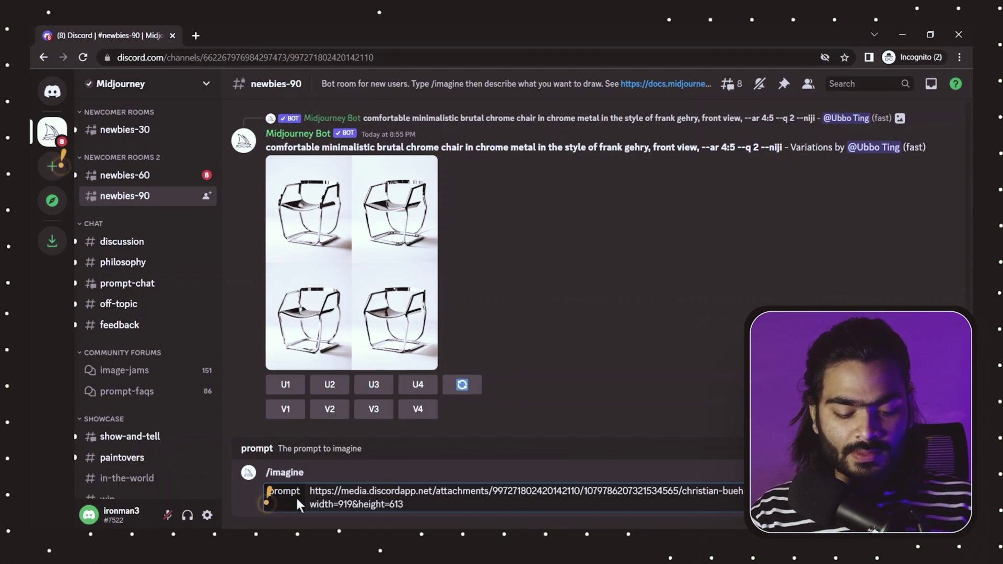
- Add ", pixar , ai portrait" after the image link in the prompt and submit it
{"action": "type", "text": ","}
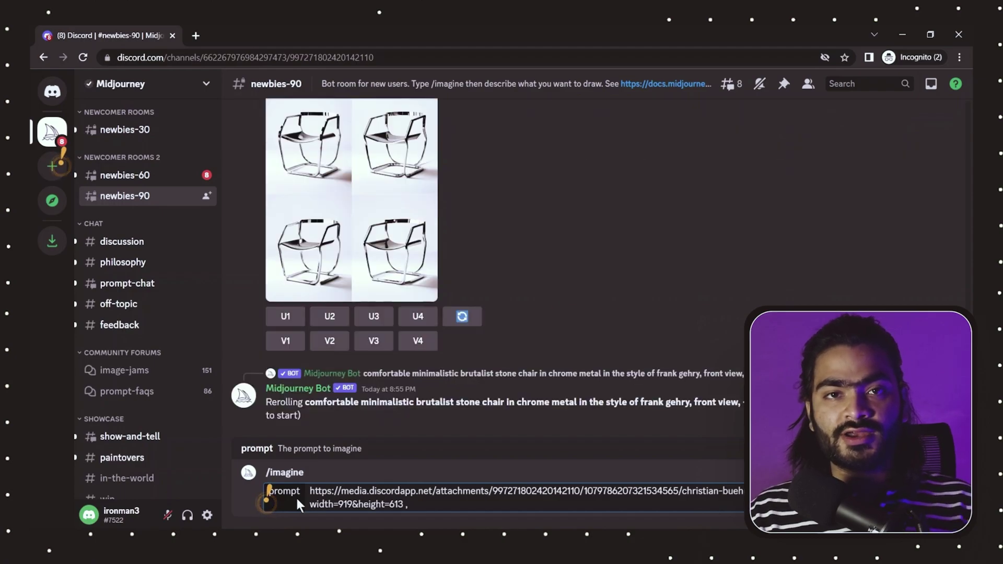
{"action": "type", "text": " pixar"}
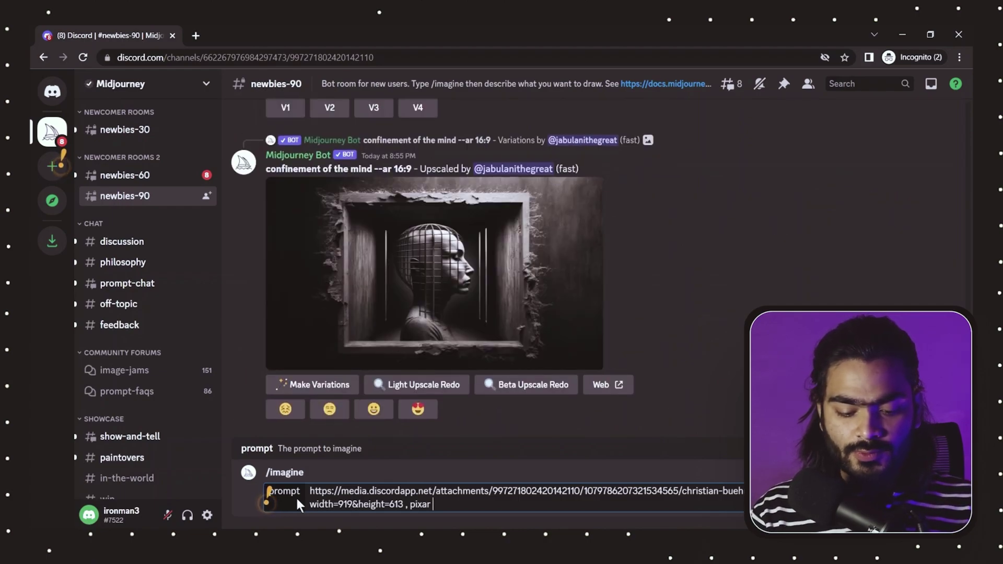
{"action": "type", "text": ", "}
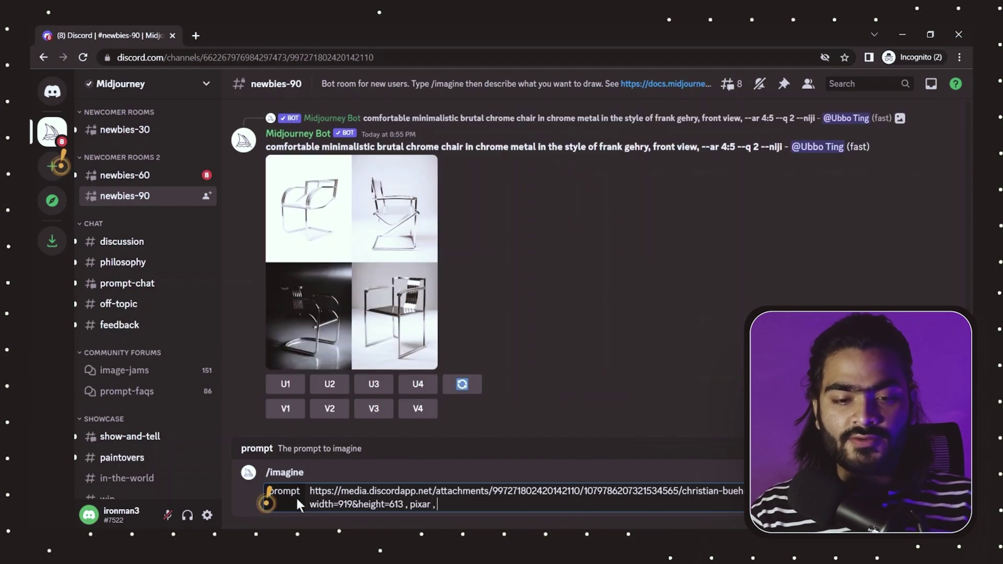
{"action": "type", "text": "ai po"}
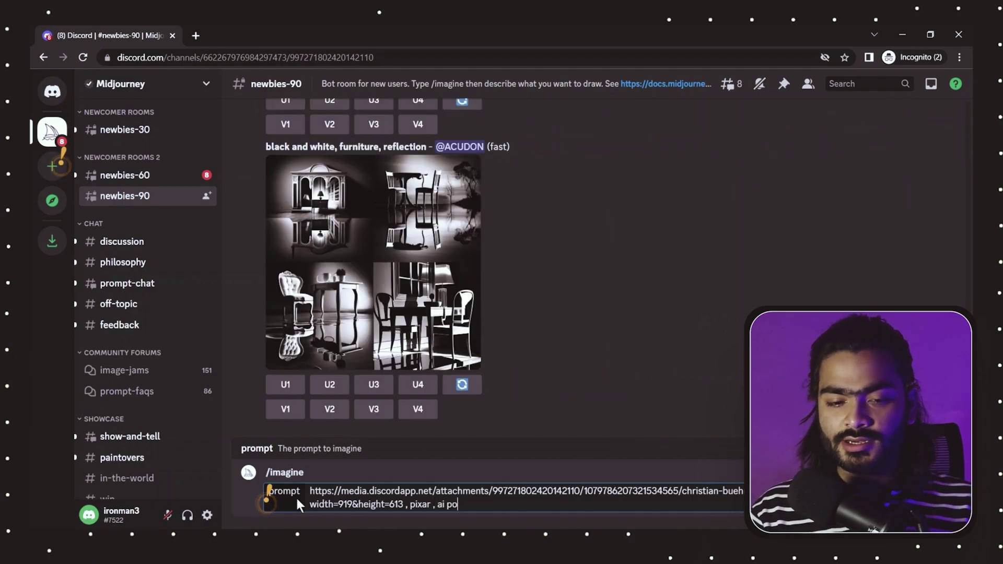
{"action": "type", "text": "rtrait"}
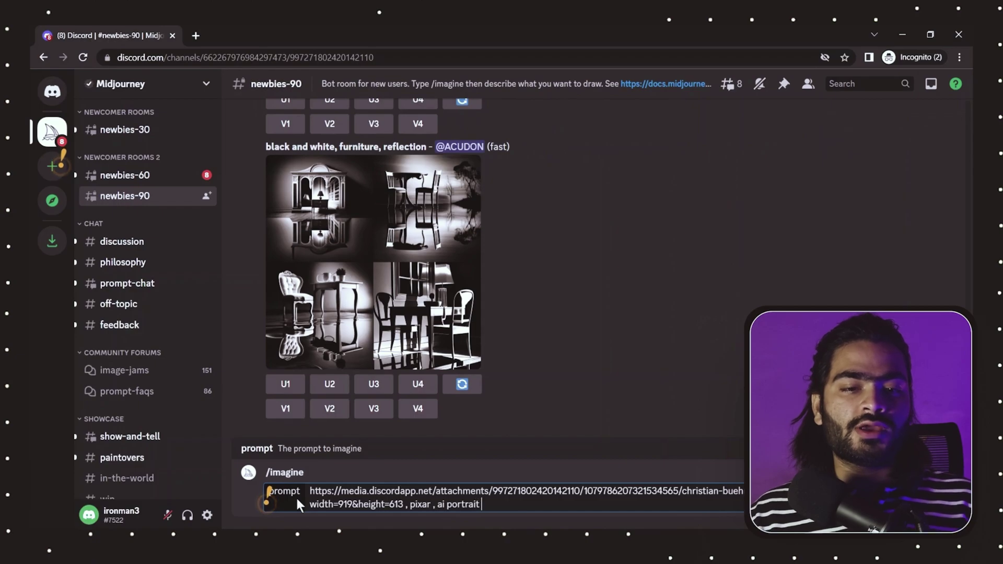
{"action": "key", "text": "Return"}
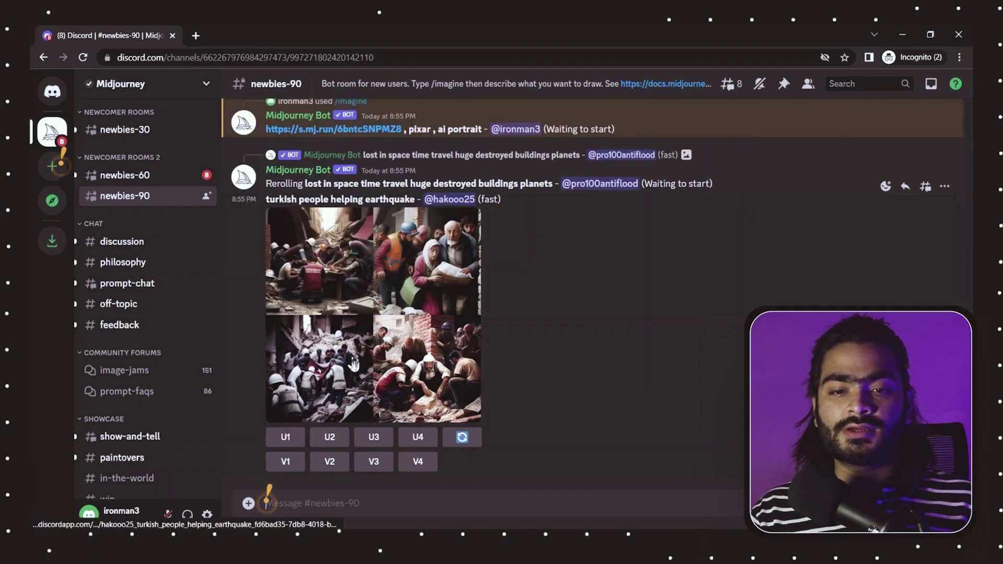
- Check the progress of the pixar portrait request and jump to its message from the Inbox mentions
{"action": "scroll", "coordinate": [355, 365], "scroll_direction": "up", "scroll_amount": 1}
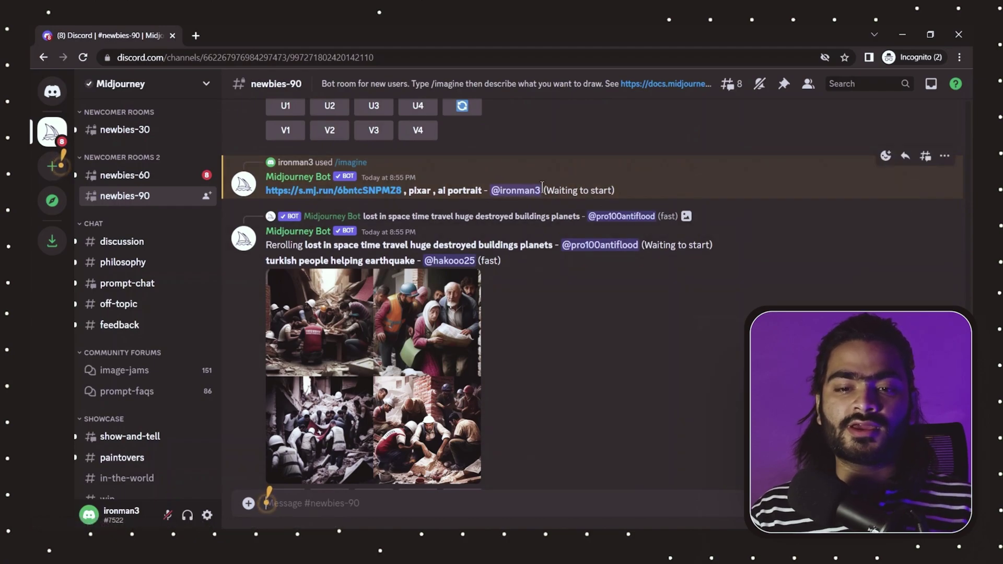
{"action": "left_click_drag", "start_coordinate": [546, 192], "coordinate": [614, 191]}
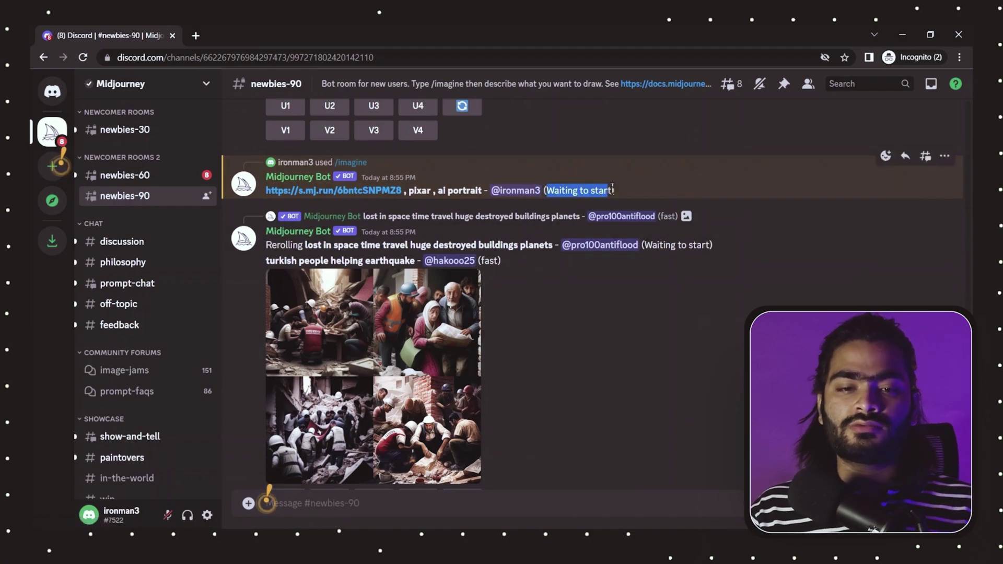
{"action": "left_click", "coordinate": [615, 191]}
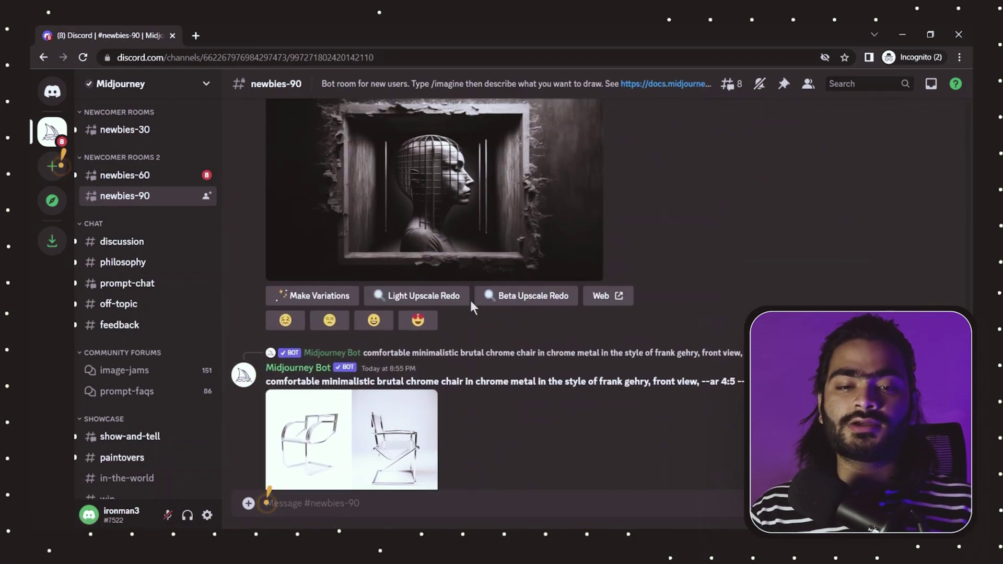
{"action": "scroll", "coordinate": [470, 306], "scroll_direction": "up", "scroll_amount": 6}
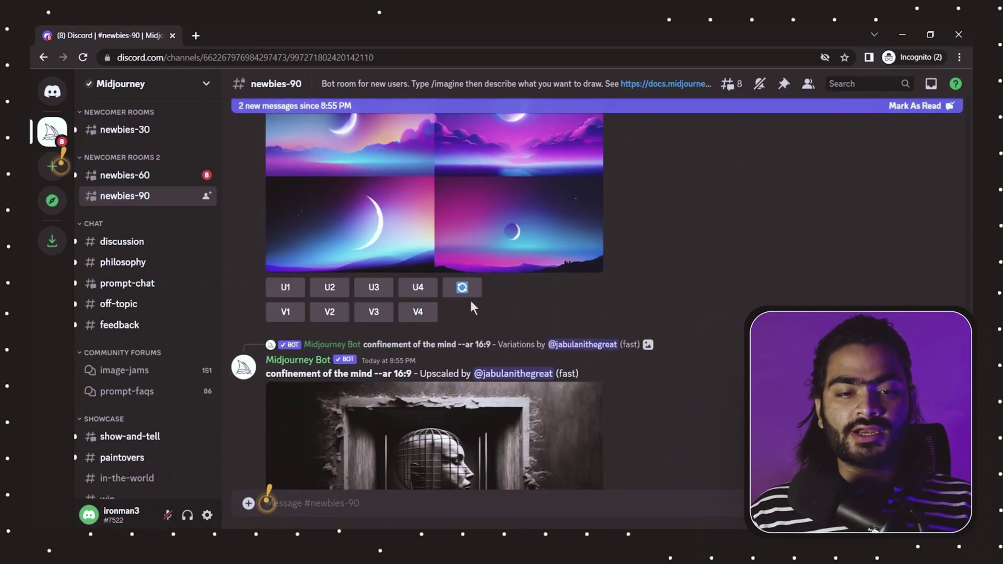
{"action": "scroll", "coordinate": [470, 300], "scroll_direction": "up", "scroll_amount": 5}
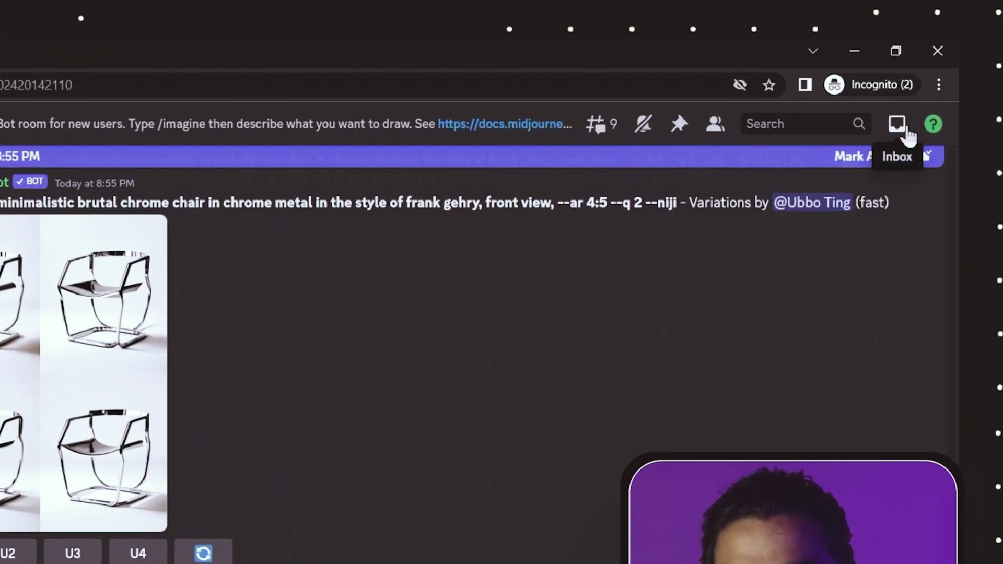
{"action": "left_click", "coordinate": [898, 125]}
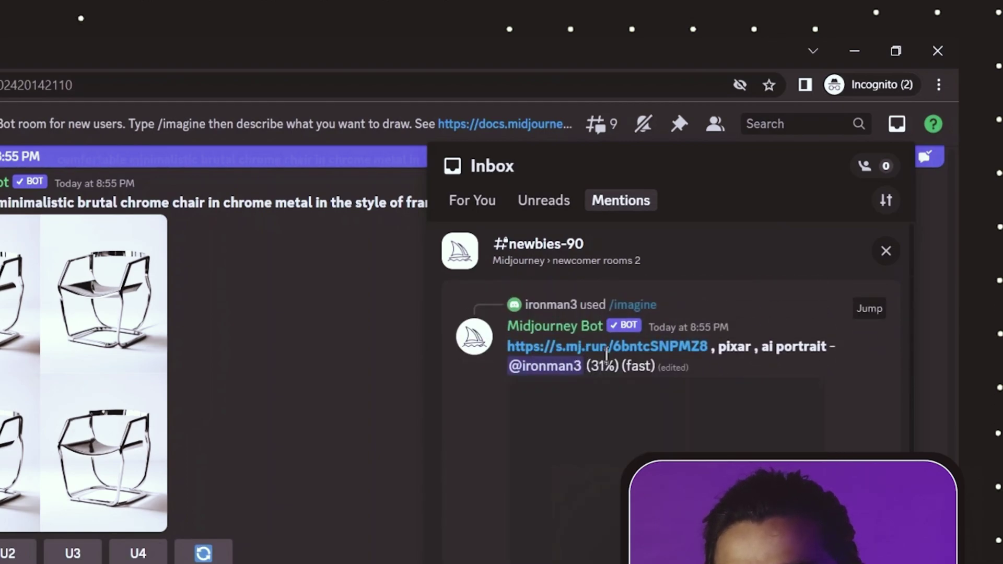
{"action": "left_click_drag", "start_coordinate": [586, 366], "coordinate": [607, 360]}
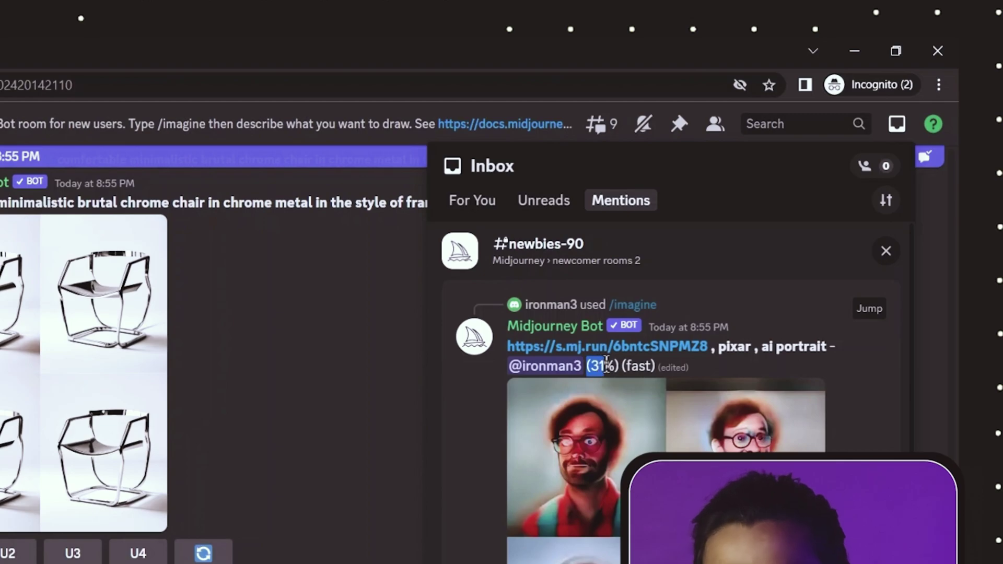
{"action": "left_click", "coordinate": [606, 362]}
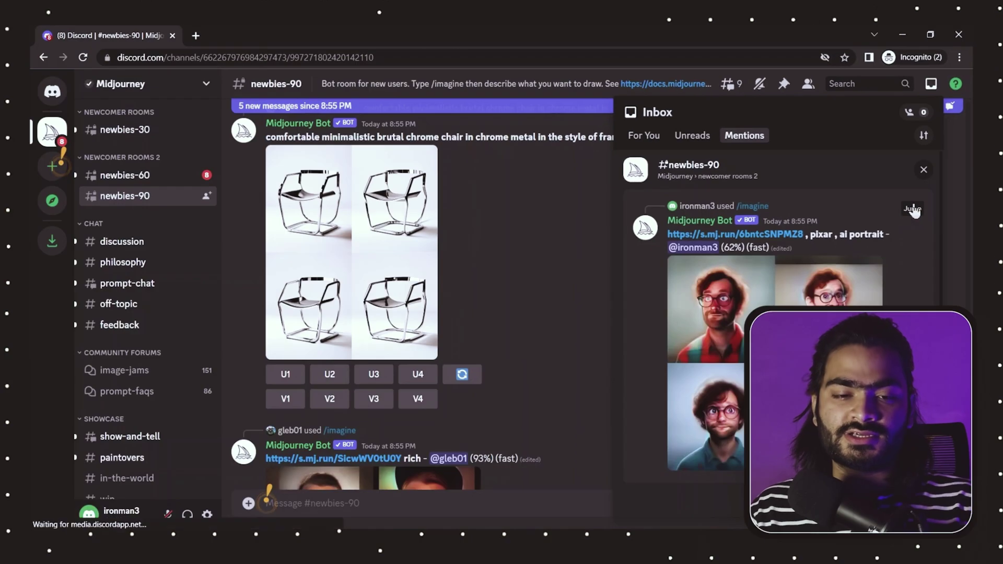
{"action": "left_click", "coordinate": [867, 309]}
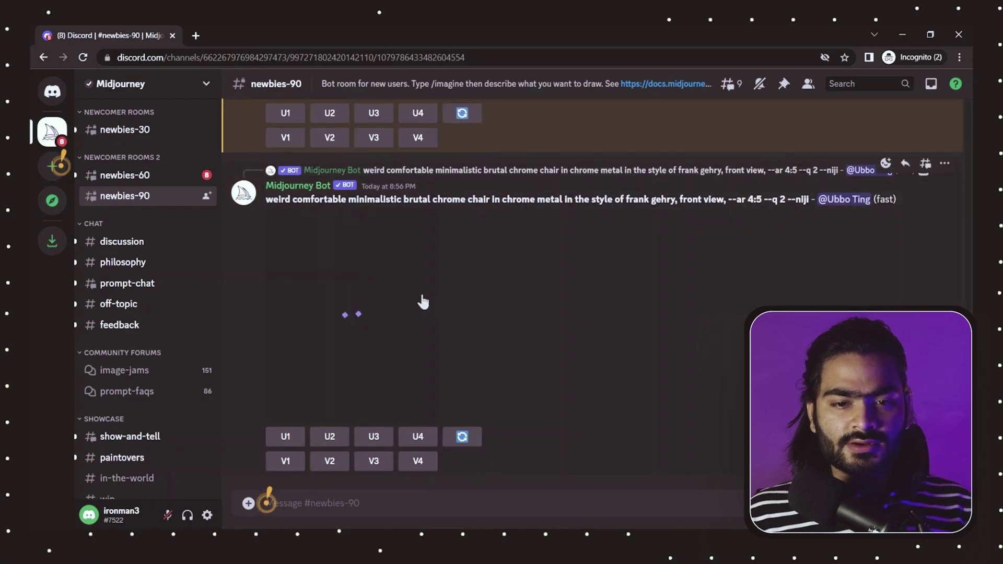
- Examine the four generated pixar portraits in the enlarged image grid and return to the message's upscale and variation options
{"action": "scroll", "coordinate": [421, 300], "scroll_direction": "up", "scroll_amount": 3}
{"action": "scroll", "coordinate": [322, 206], "scroll_direction": "up", "scroll_amount": 2}
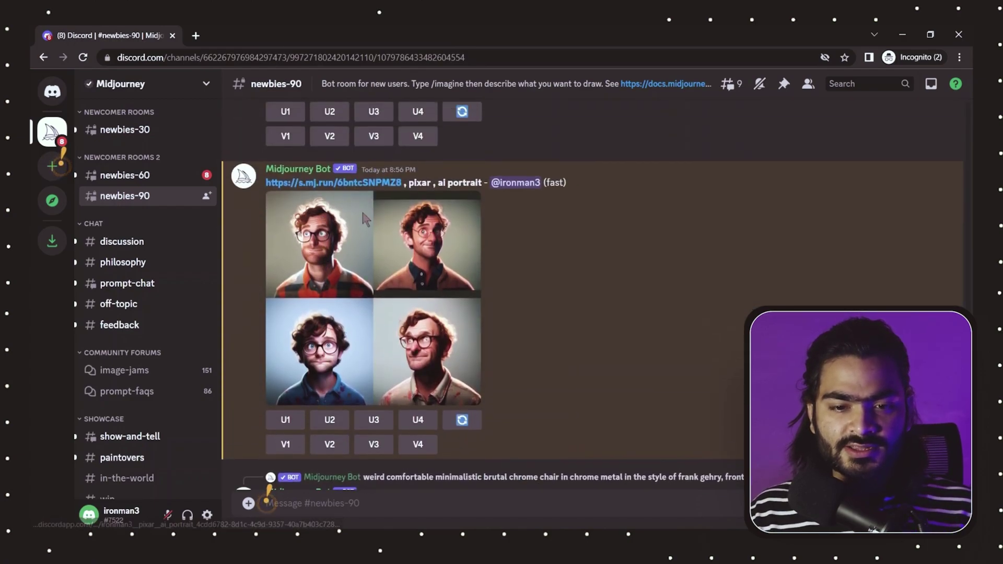
{"action": "left_click", "coordinate": [385, 282]}
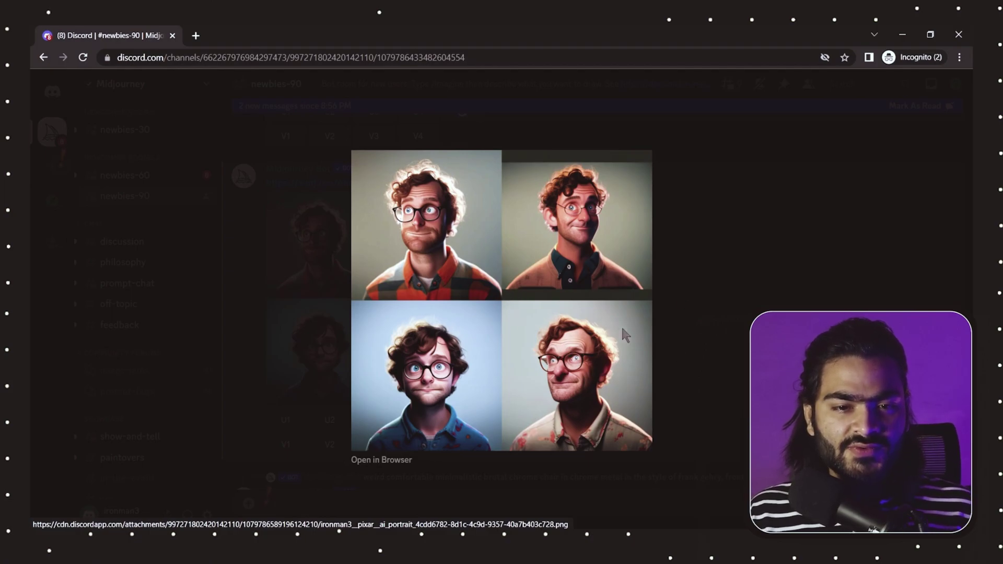
{"action": "left_click", "coordinate": [671, 269]}
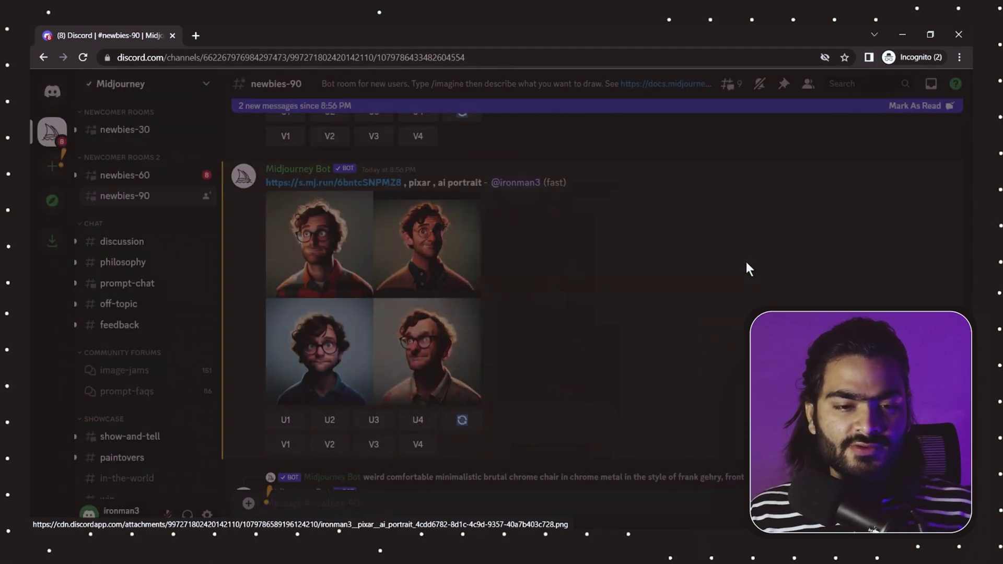
{"action": "left_click", "coordinate": [362, 282]}
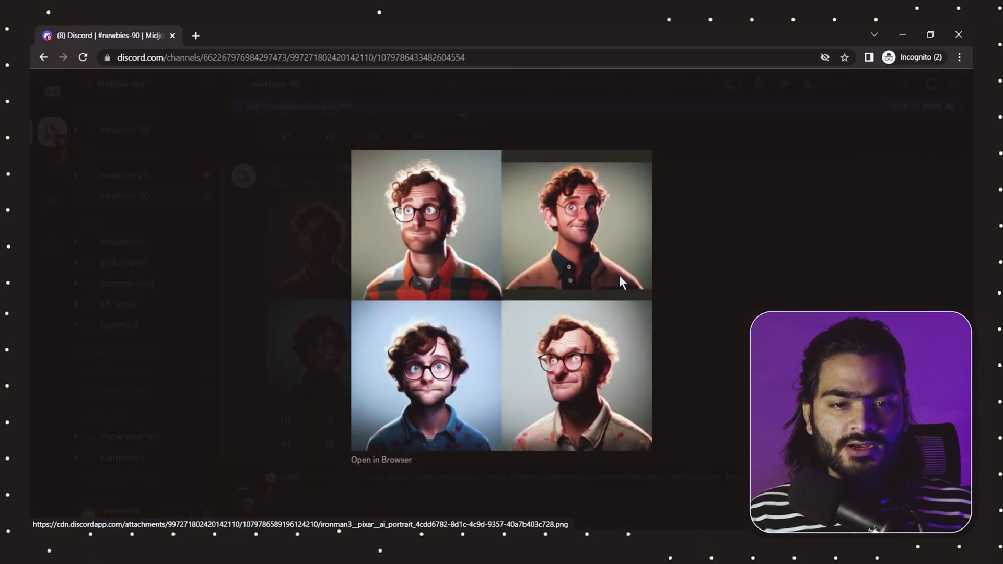
{"action": "left_click", "coordinate": [805, 303]}
{"action": "scroll", "coordinate": [291, 360], "scroll_direction": "down", "scroll_amount": 1}
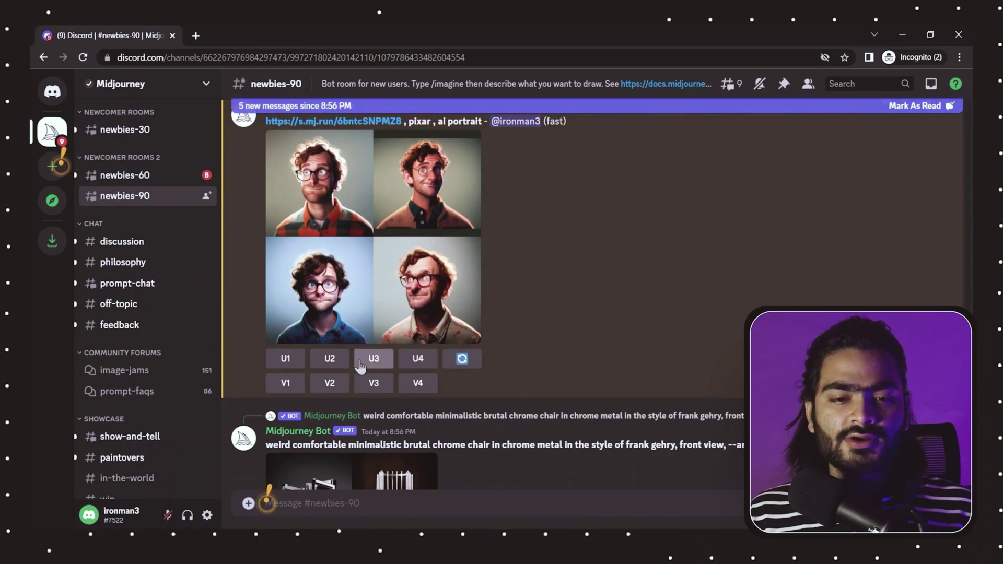
- Request upscales of the first, second and third pixar portraits in the four-image grid
{"action": "left_click", "coordinate": [333, 366]}
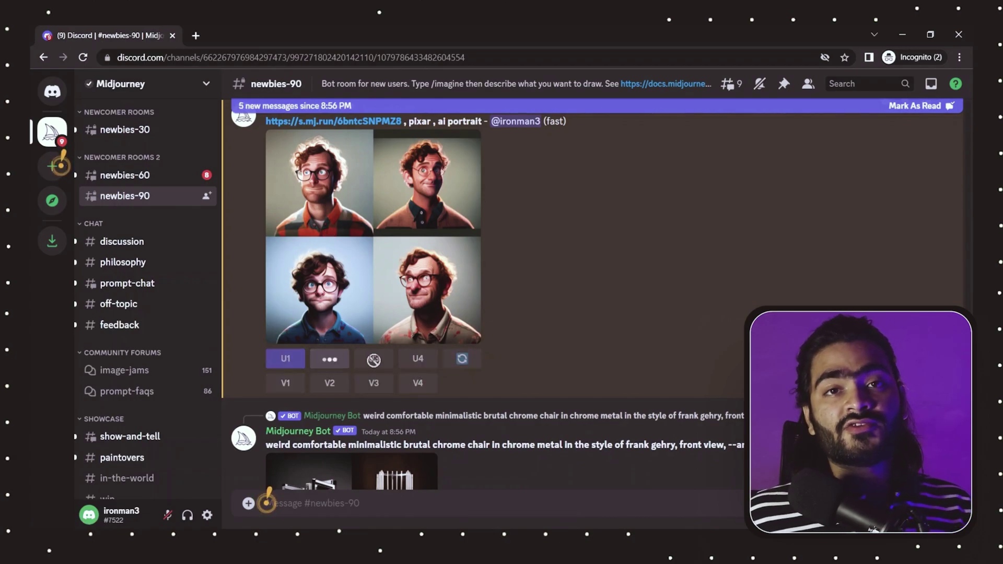
{"action": "left_click", "coordinate": [378, 364]}
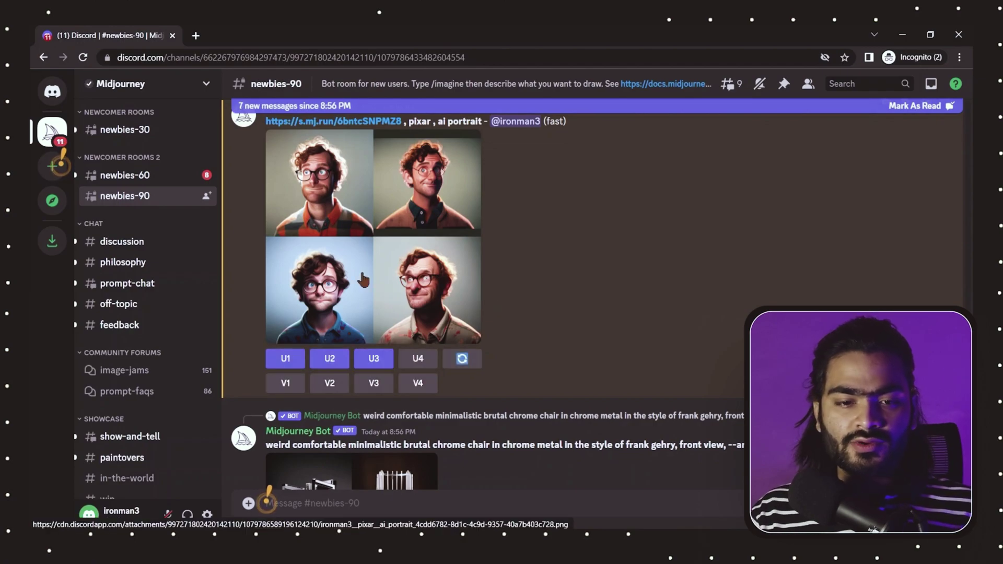
- Check the progress of the requested upscales in the channel and the Inbox mentions, and review the pixar portrait grid's options
{"action": "scroll", "coordinate": [363, 280], "scroll_direction": "down", "scroll_amount": 10}
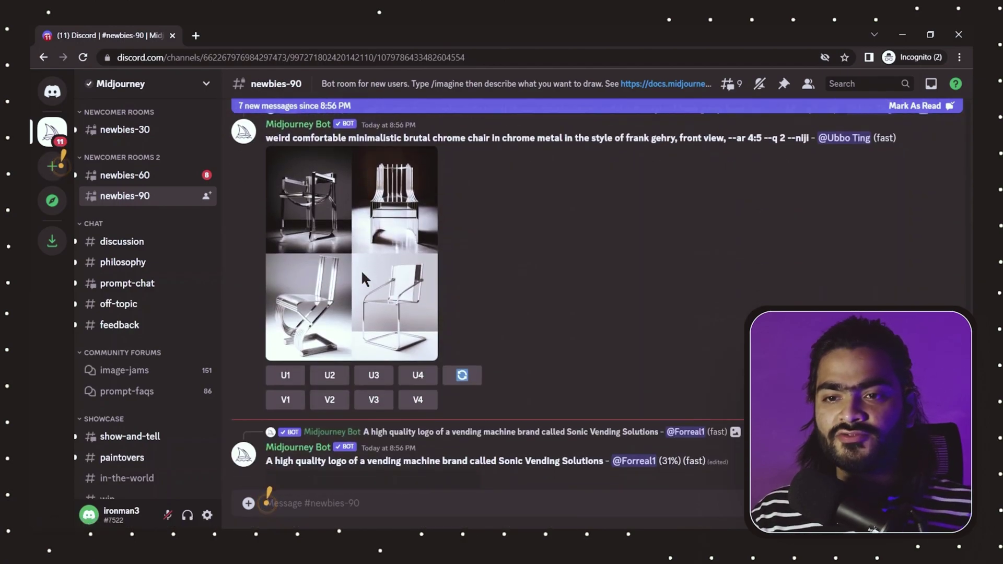
{"action": "scroll", "coordinate": [362, 269], "scroll_direction": "down", "scroll_amount": 10}
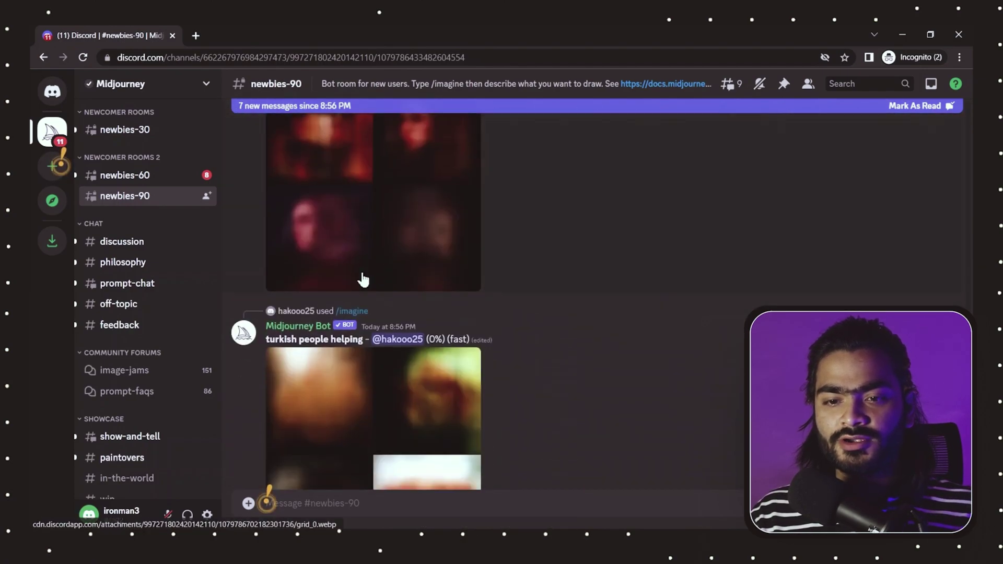
{"action": "scroll", "coordinate": [882, 159], "scroll_direction": "up", "scroll_amount": 5}
{"action": "left_click", "coordinate": [931, 84]}
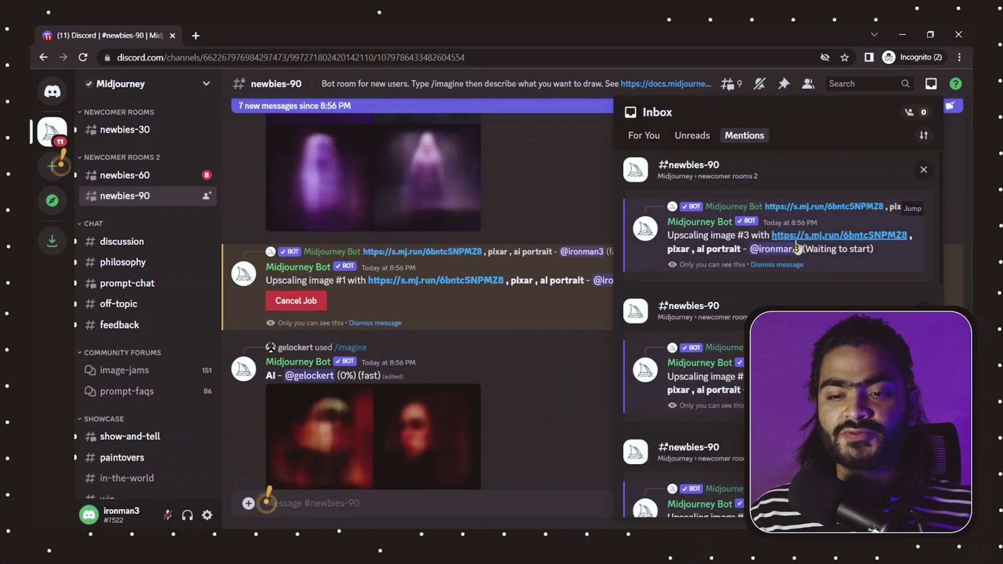
{"action": "scroll", "coordinate": [792, 282], "scroll_direction": "down", "scroll_amount": 2}
{"action": "scroll", "coordinate": [805, 275], "scroll_direction": "up", "scroll_amount": 1}
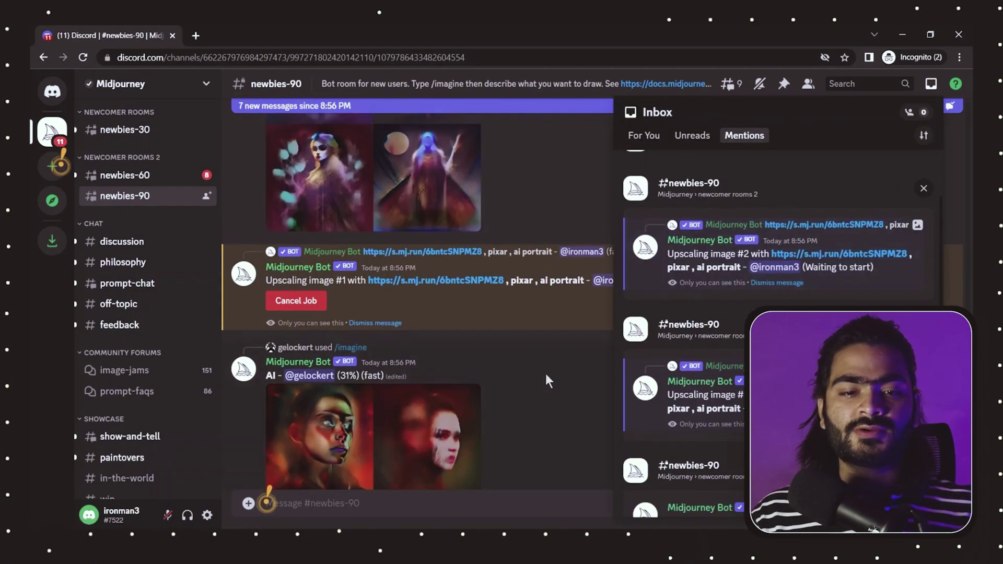
{"action": "left_click", "coordinate": [528, 363]}
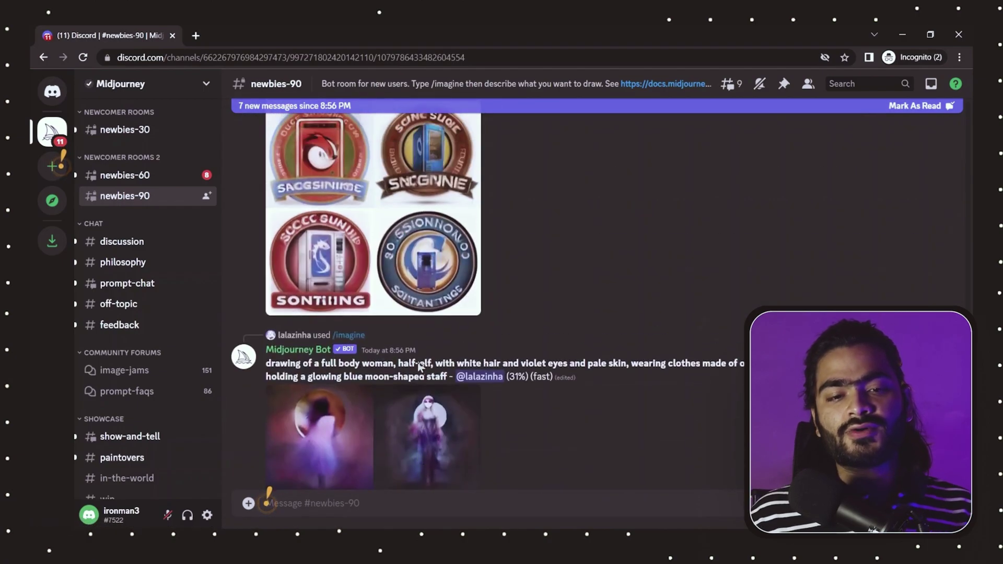
{"action": "scroll", "coordinate": [418, 366], "scroll_direction": "up", "scroll_amount": 6}
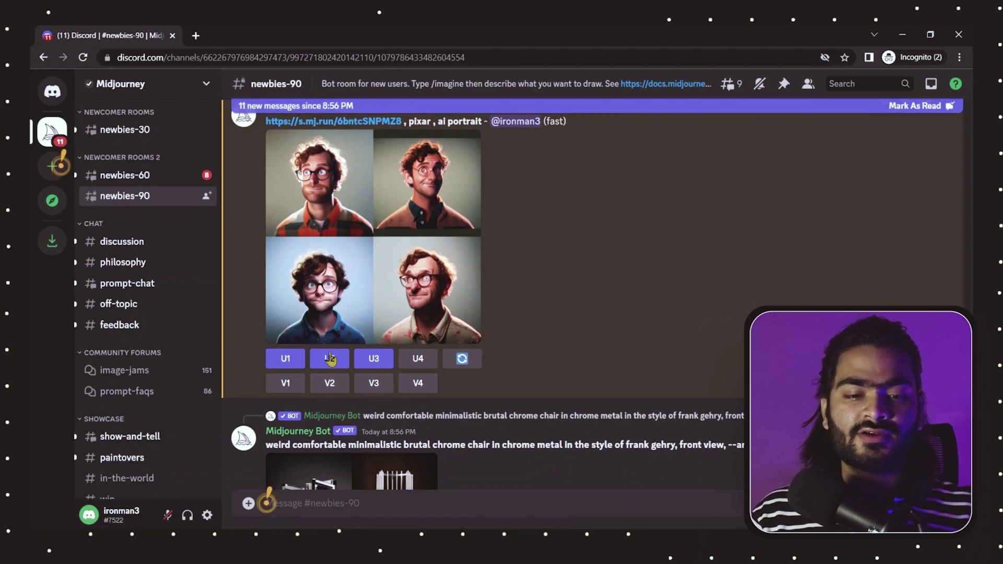
{"action": "left_click", "coordinate": [374, 384]}
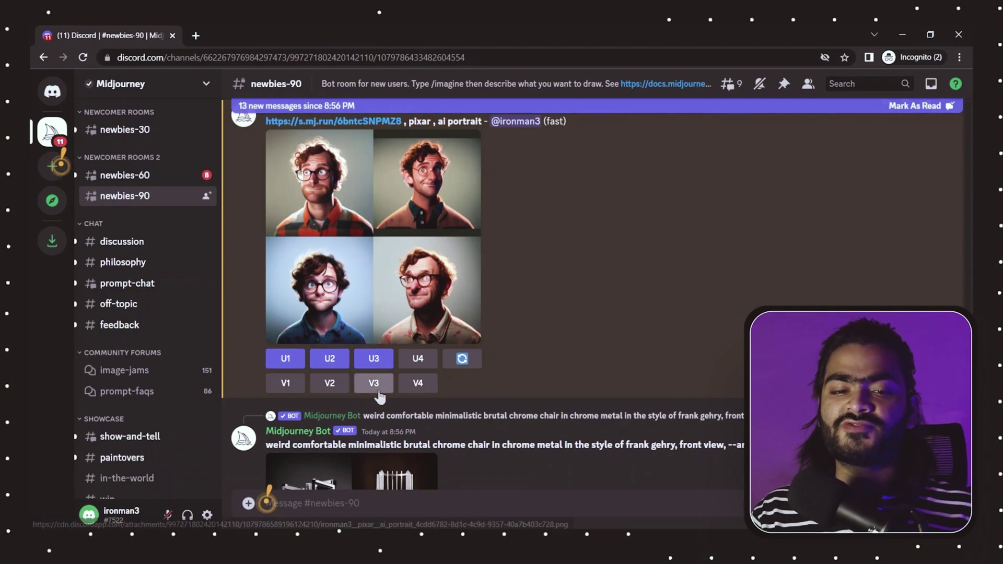
{"action": "scroll", "coordinate": [648, 283], "scroll_direction": "up", "scroll_amount": 1}
{"action": "scroll", "coordinate": [646, 276], "scroll_direction": "down", "scroll_amount": 5}
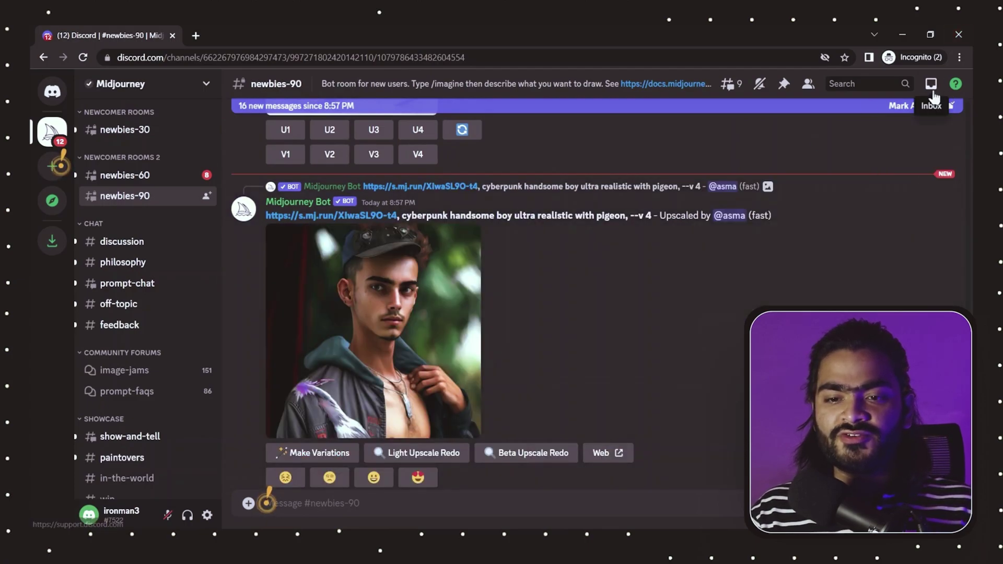
- Jump from the Inbox mentions to the upscaled pixar portrait and look over the neighbouring upscaled results
{"action": "left_click", "coordinate": [932, 86]}
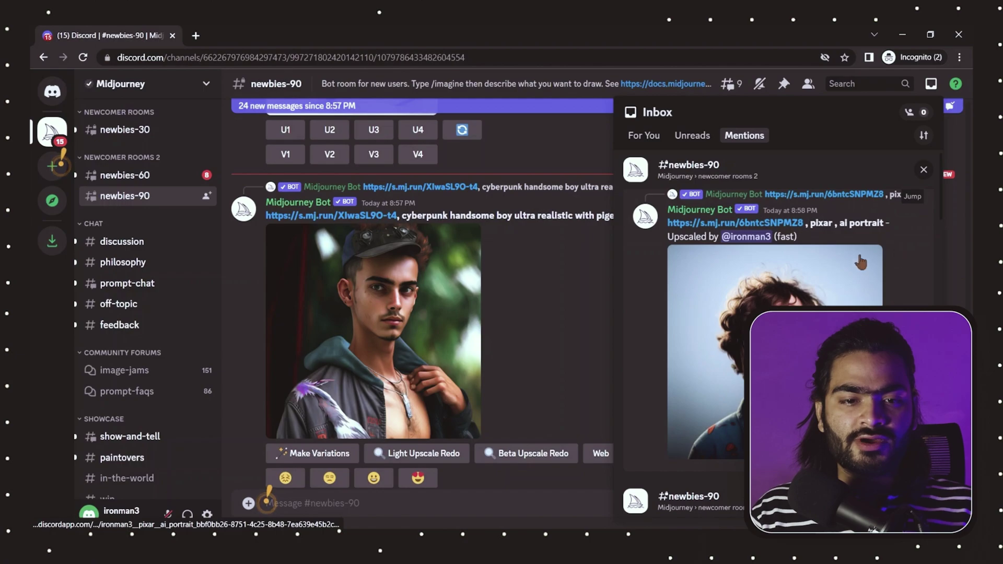
{"action": "left_click", "coordinate": [918, 196]}
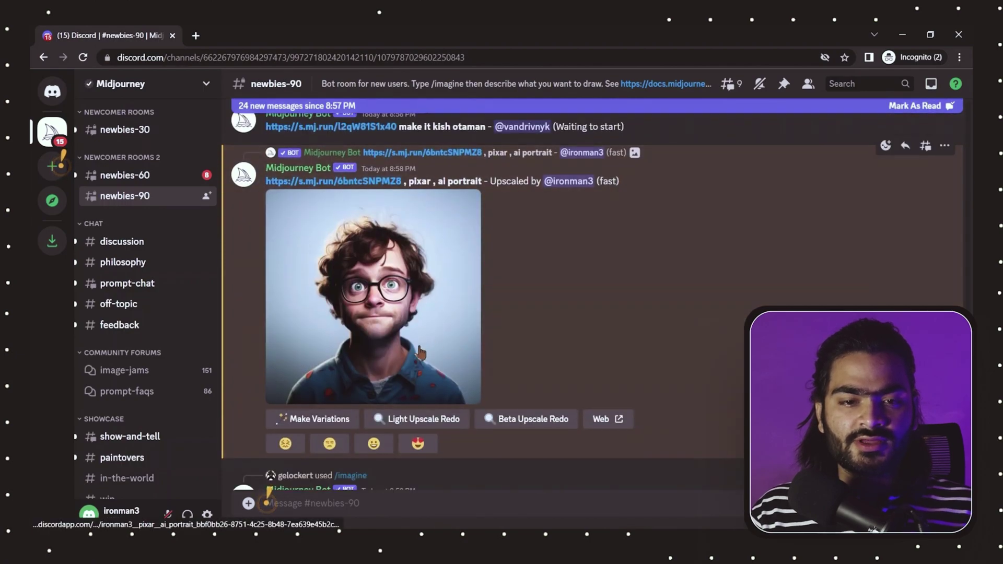
{"action": "scroll", "coordinate": [415, 349], "scroll_direction": "up", "scroll_amount": 5}
{"action": "scroll", "coordinate": [376, 360], "scroll_direction": "down", "scroll_amount": 5}
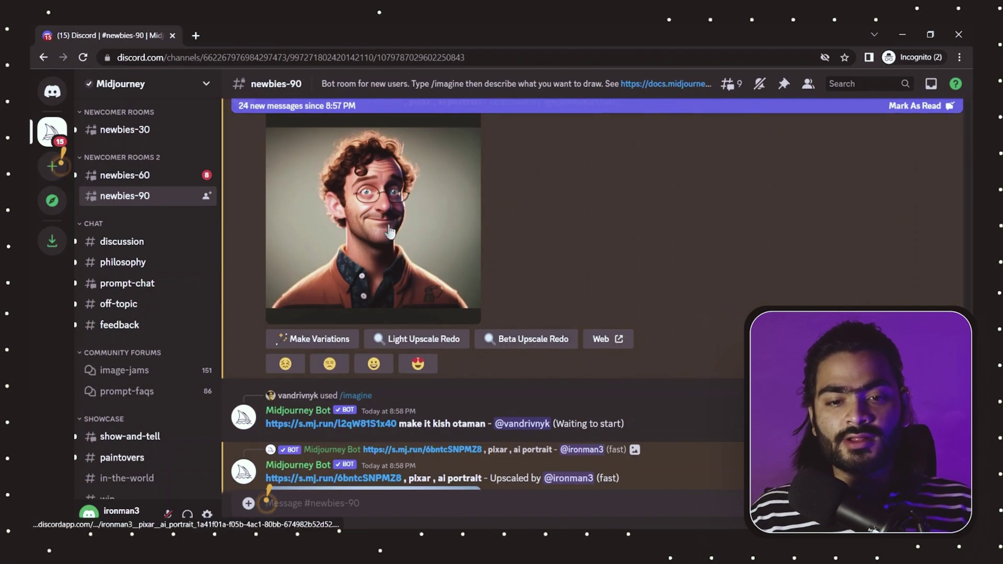
- Enlarge the upscaled portrait with the orange jacket and save it as a PNG in Downloads under the suggested name
{"action": "left_click", "coordinate": [390, 247]}
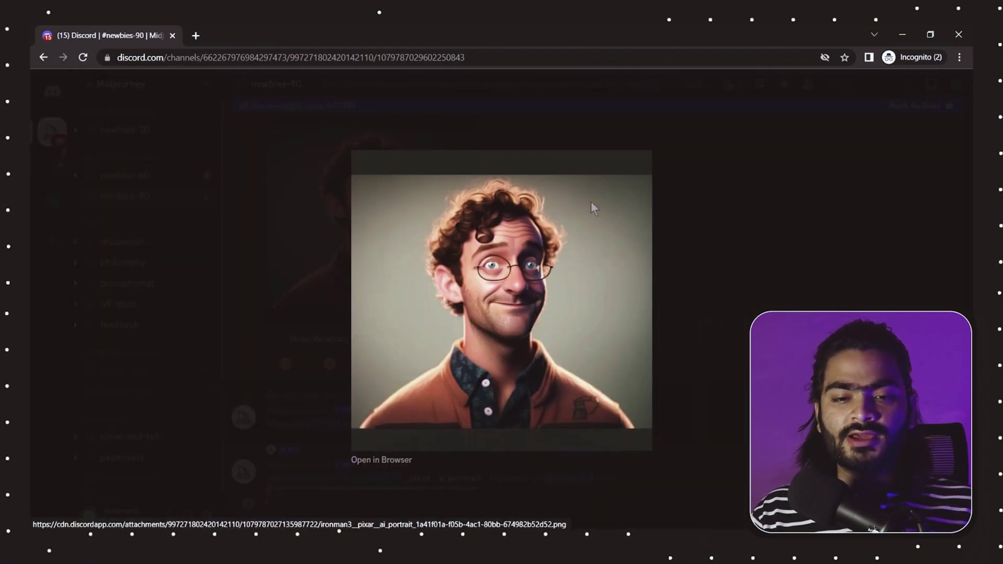
{"action": "right_click", "coordinate": [505, 281]}
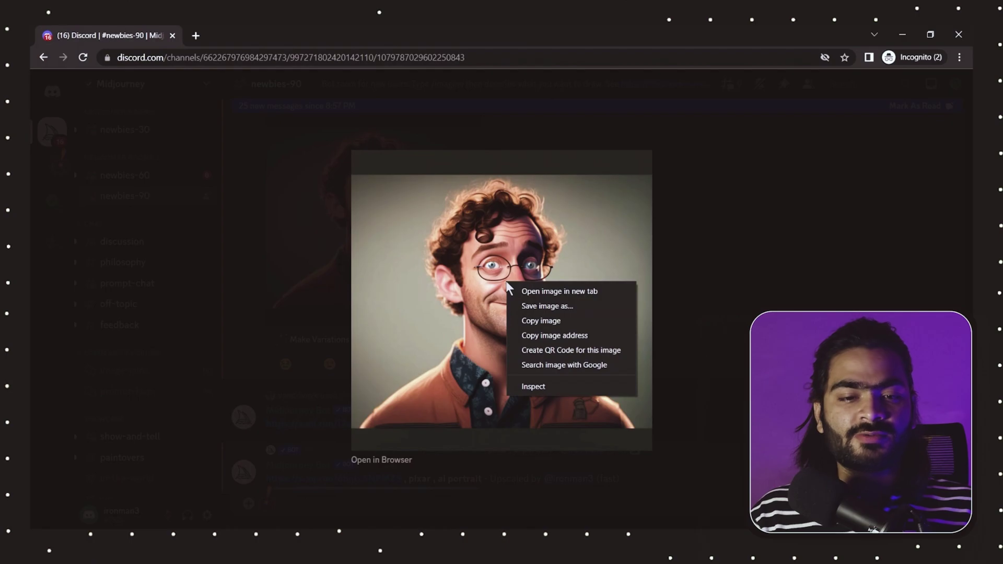
{"action": "left_click", "coordinate": [554, 306]}
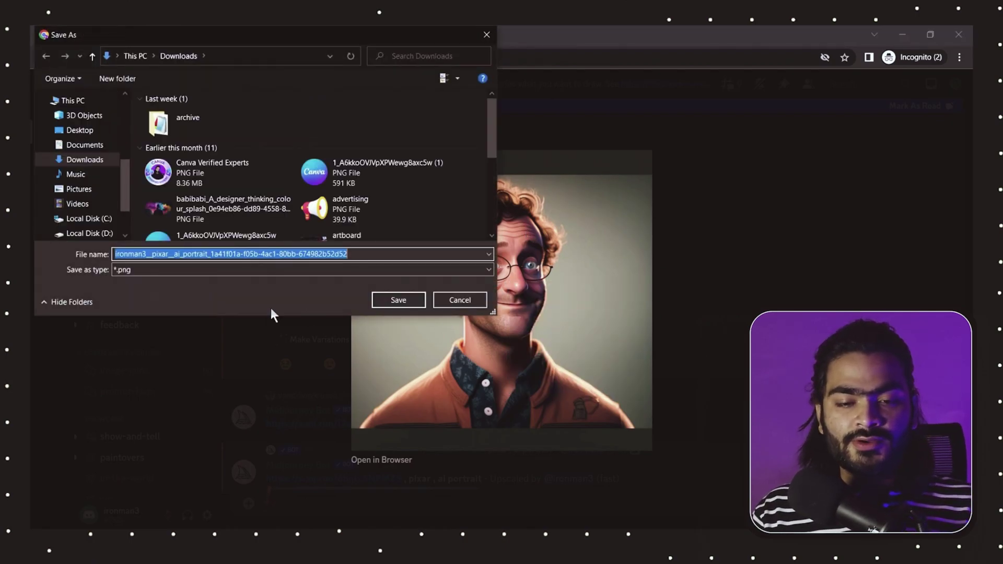
{"action": "left_click", "coordinate": [398, 301]}
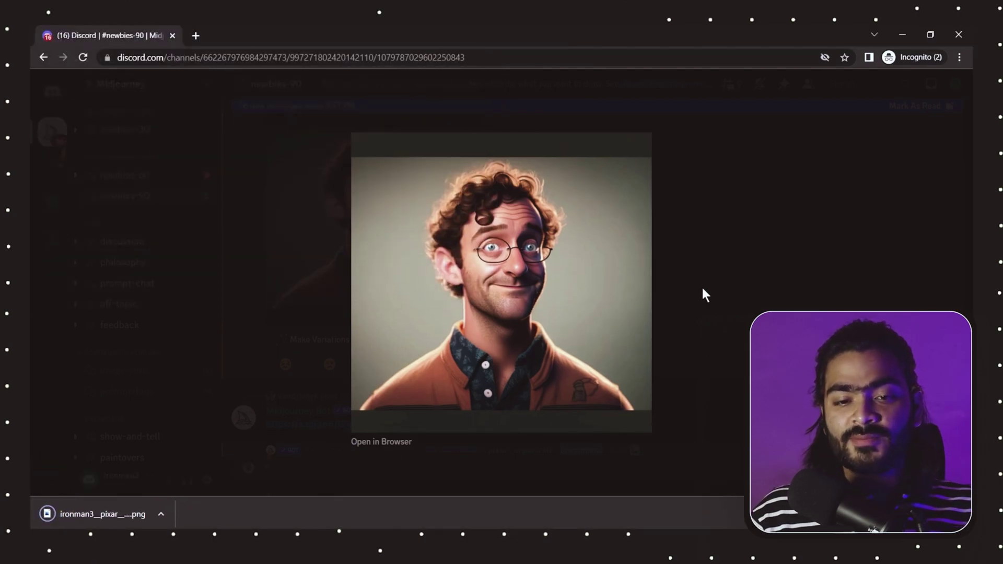
{"action": "left_click", "coordinate": [703, 294]}
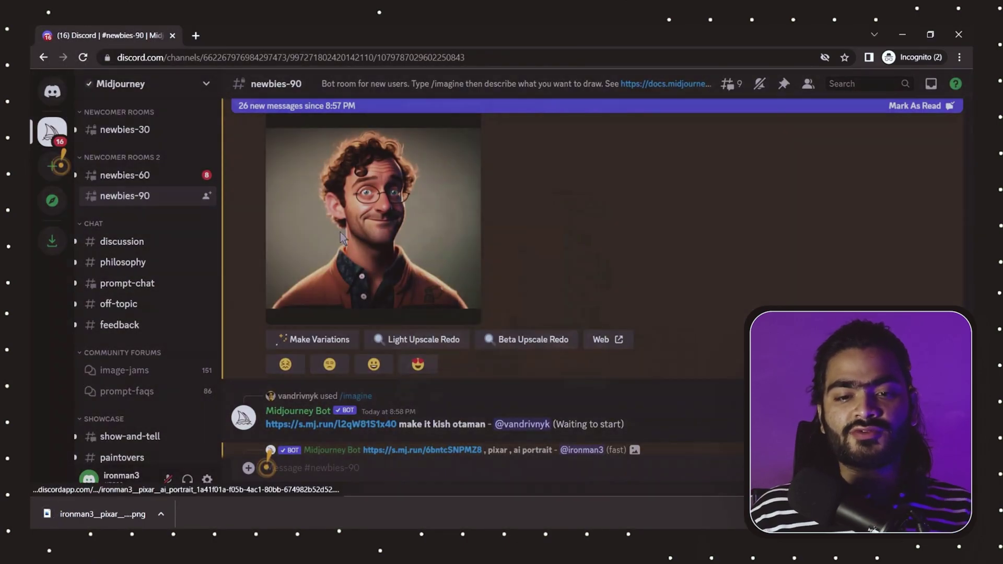
- Copy the orange-jacket portrait and place it in the empty frame beside the man's original photo on page 1 in Canva
{"action": "left_click", "coordinate": [528, 197]}
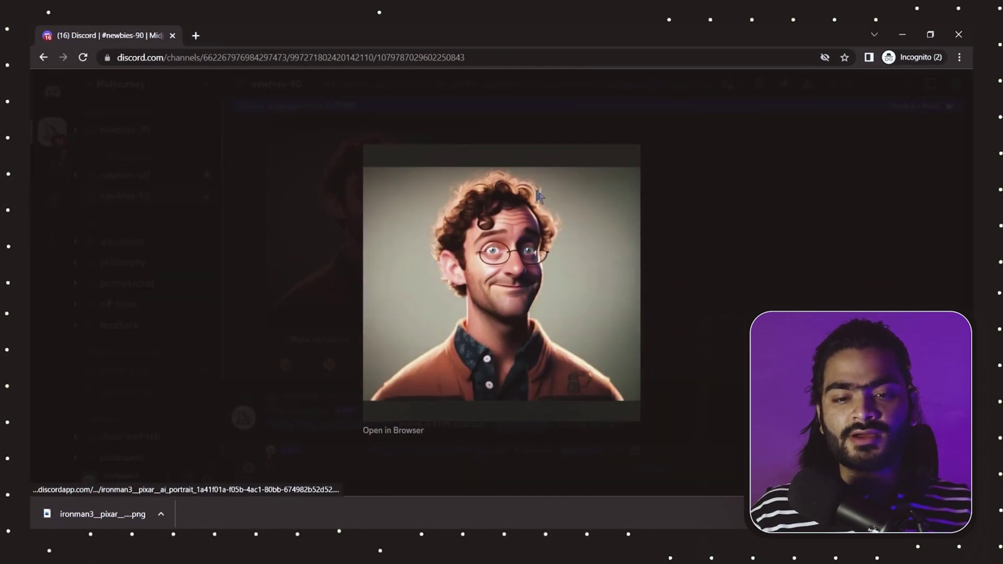
{"action": "right_click", "coordinate": [474, 258]}
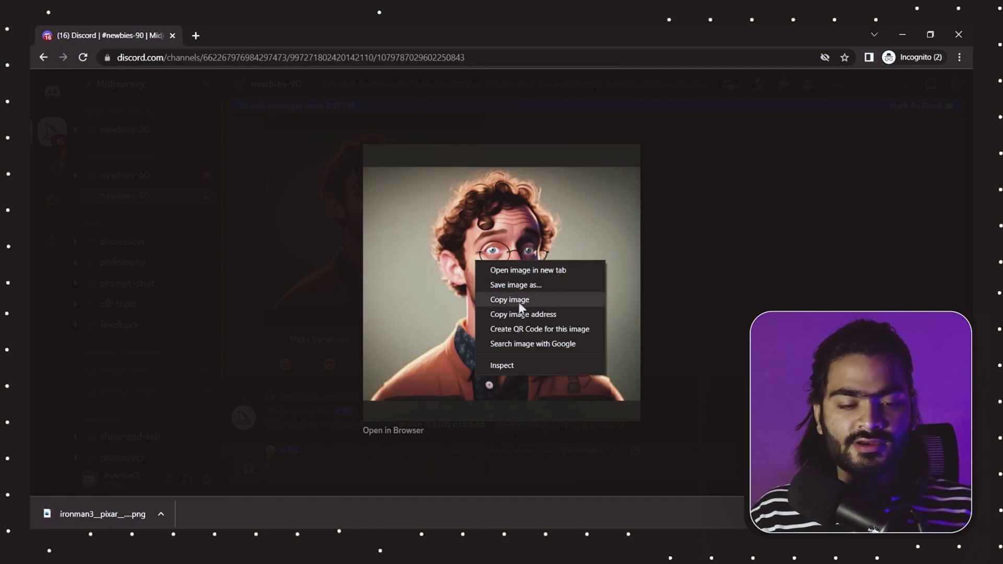
{"action": "left_click", "coordinate": [520, 301]}
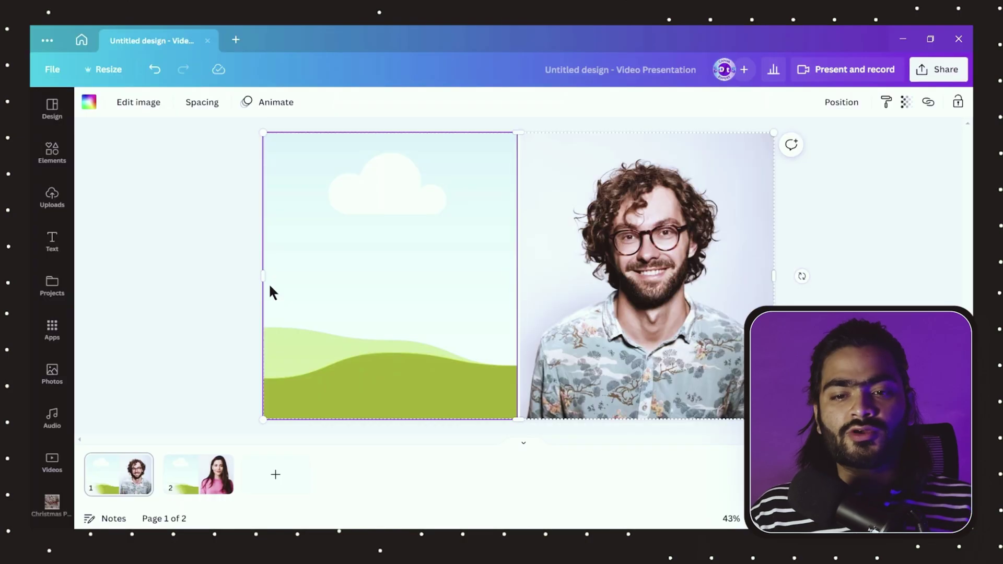
{"action": "key", "text": "ctrl+v"}
{"action": "left_click_drag", "start_coordinate": [517, 274], "coordinate": [377, 289]}
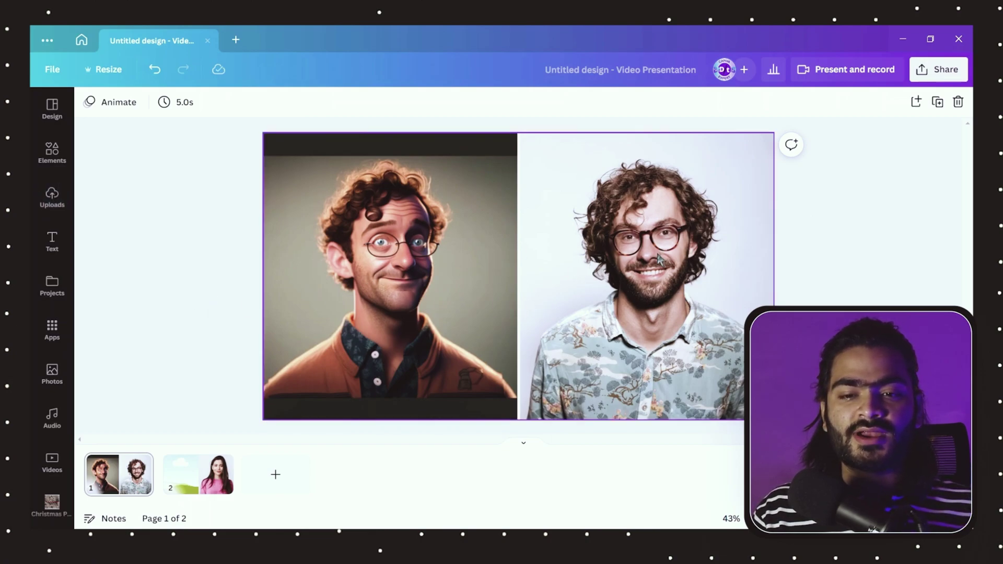
{"action": "scroll", "coordinate": [402, 289], "scroll_direction": "up", "scroll_amount": 3}
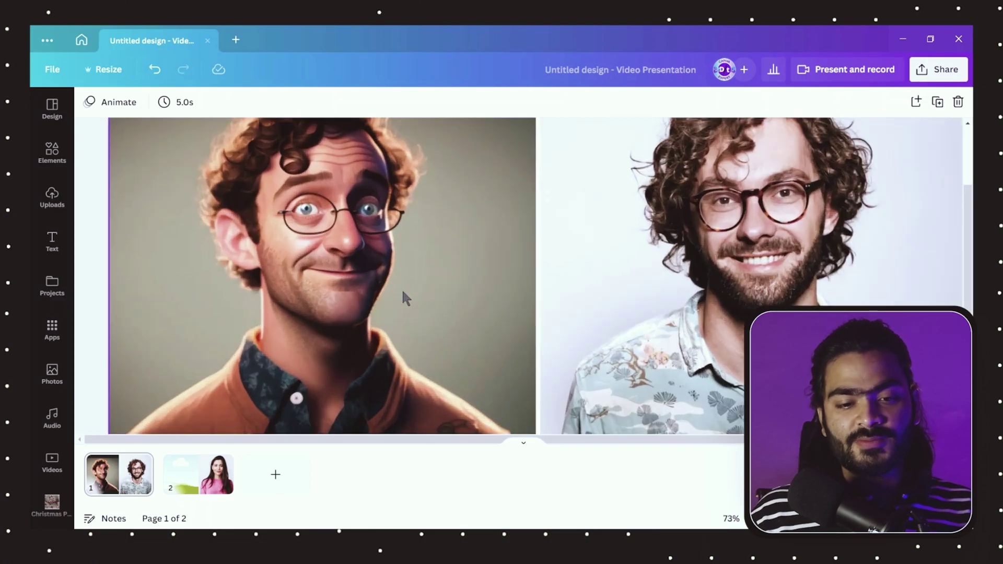
{"action": "scroll", "coordinate": [353, 302], "scroll_direction": "down", "scroll_amount": 3}
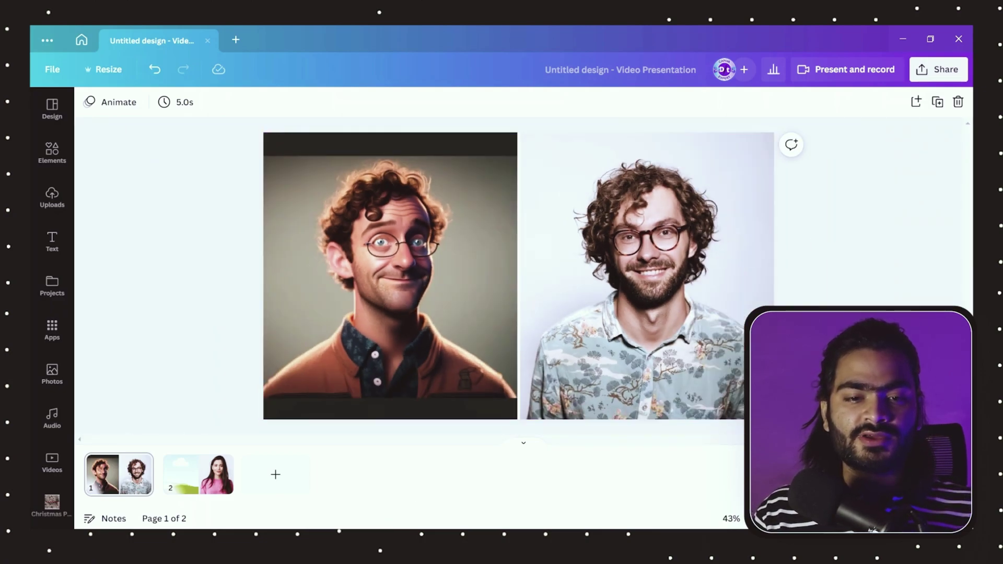
- Switch back to Discord and copy the enlarged upscaled portrait with the blue shirt and black glasses
{"action": "mouse_move", "coordinate": [439, 538]}
{"action": "left_click", "coordinate": [448, 503]}
{"action": "left_click", "coordinate": [761, 293]}
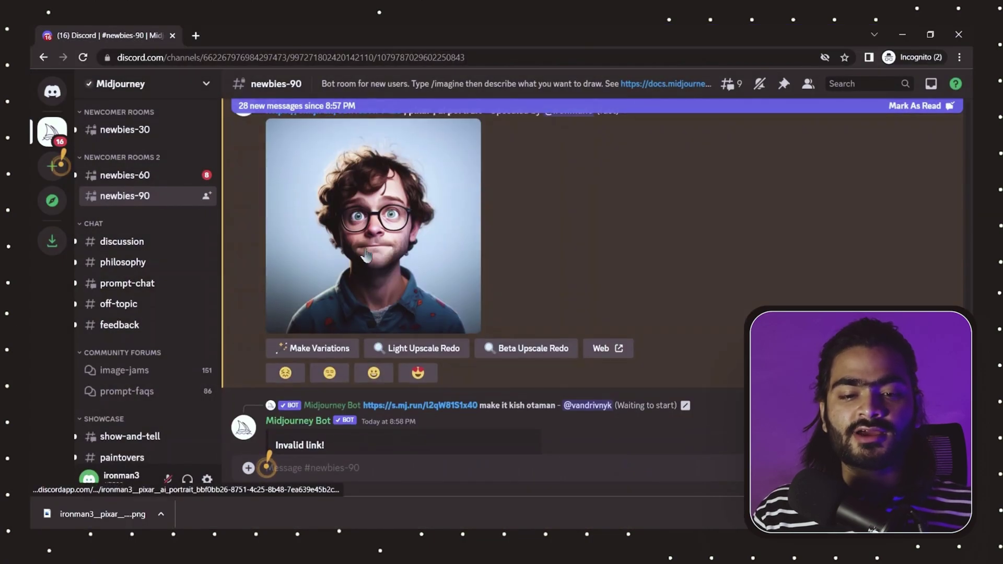
{"action": "left_click", "coordinate": [407, 255]}
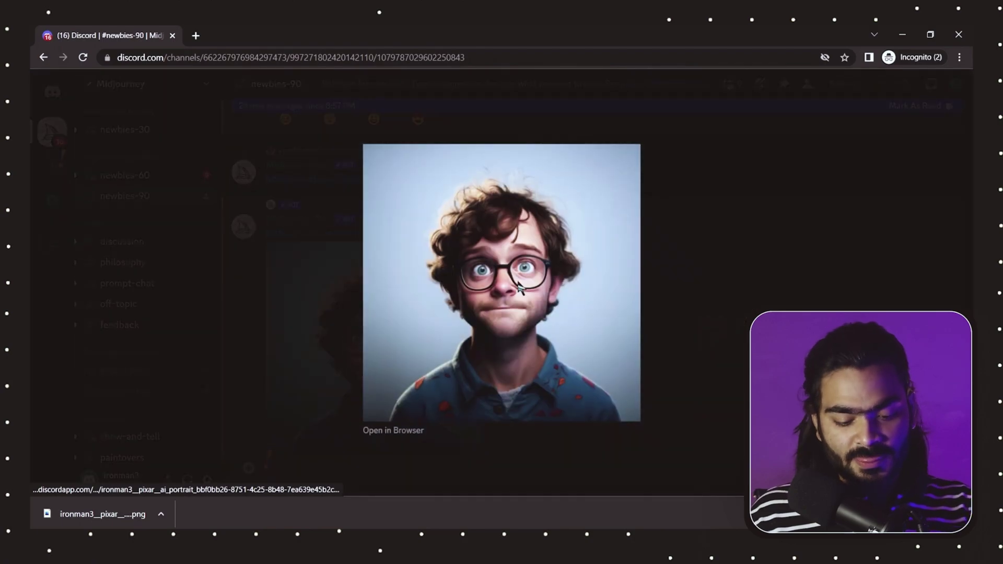
{"action": "right_click", "coordinate": [493, 240]}
{"action": "left_click", "coordinate": [523, 280]}
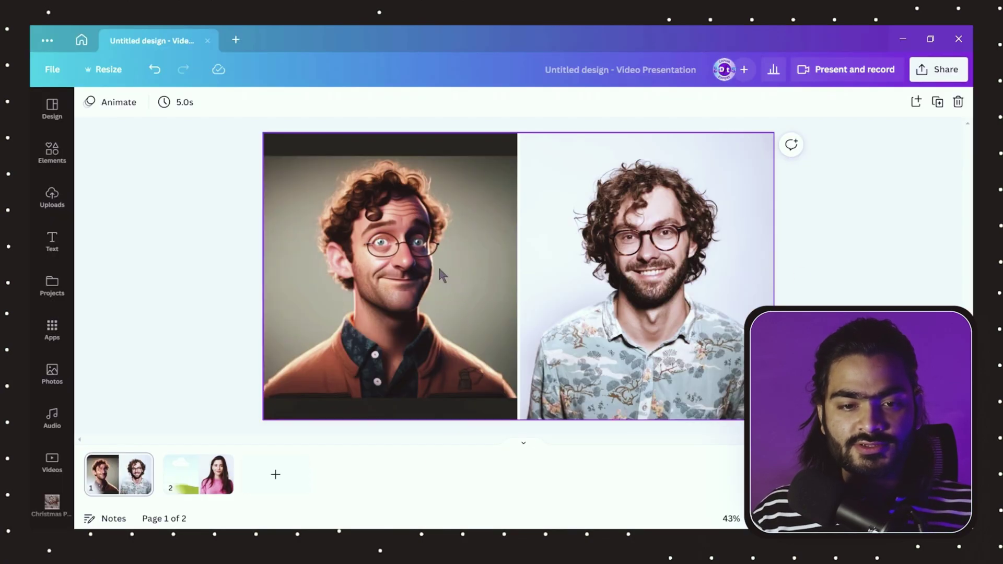
- Switch to Canva and replace the orange-jacket portrait in page 1's left frame with the copied blue-shirt portrait
{"action": "left_click", "coordinate": [440, 272]}
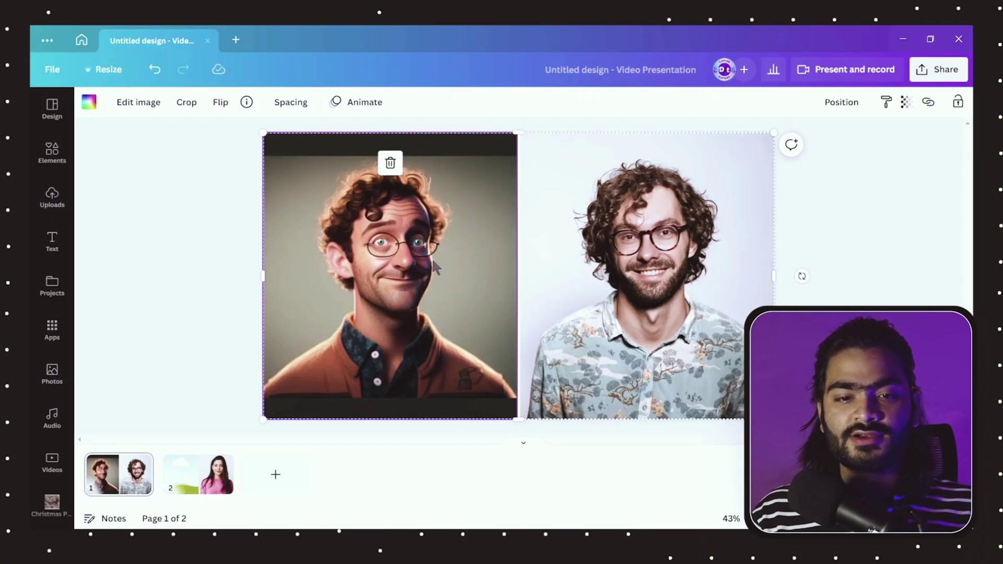
{"action": "key", "text": "ctrl+v"}
{"action": "left_click_drag", "start_coordinate": [547, 277], "coordinate": [456, 281]}
{"action": "left_click", "coordinate": [889, 285]}
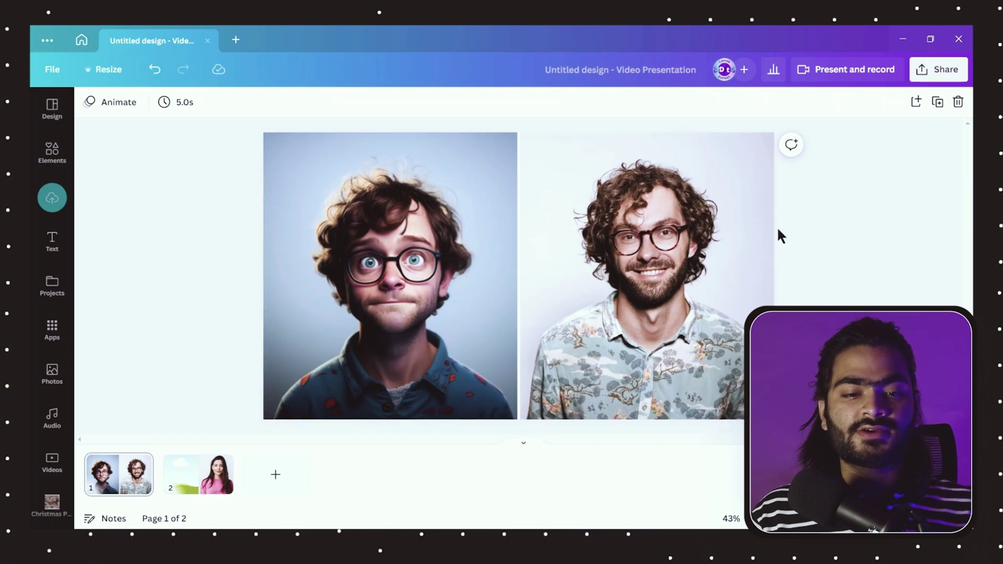
- Return to Discord and send the young-beautiful-woman-pink-warm-sweater JPG from Downloads to the newbies-90 channel
{"action": "left_click", "coordinate": [902, 39]}
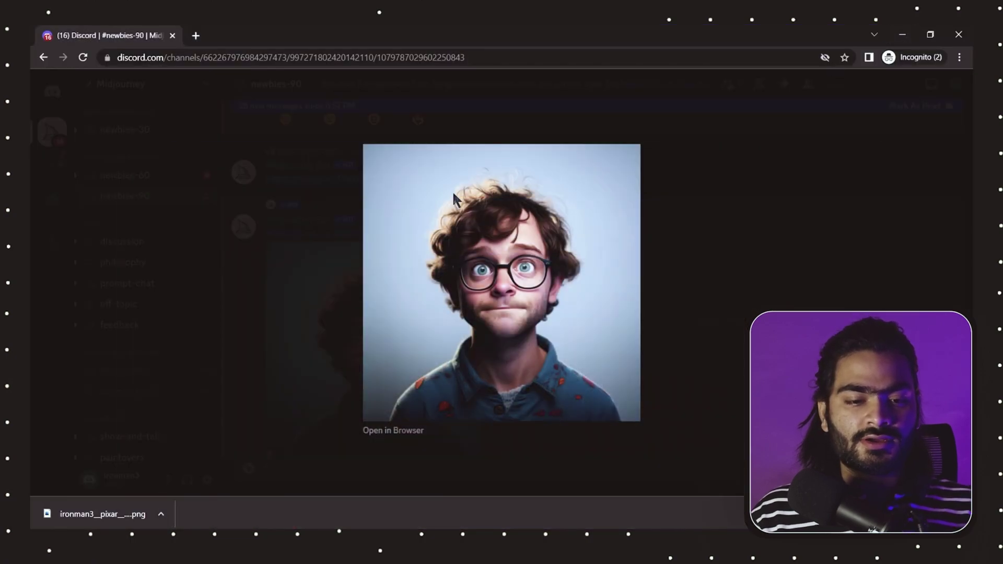
{"action": "left_click", "coordinate": [767, 236]}
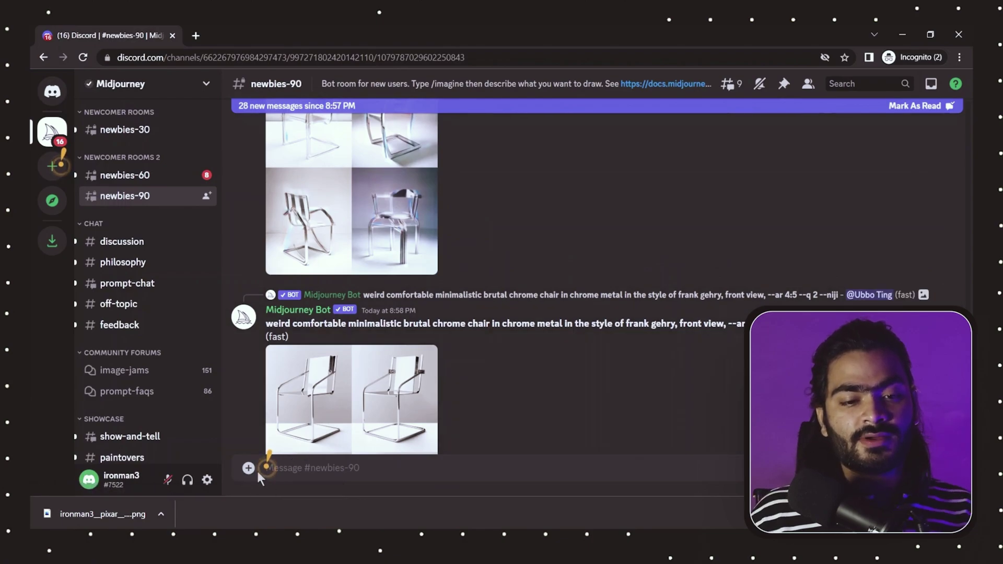
{"action": "left_click", "coordinate": [249, 469]}
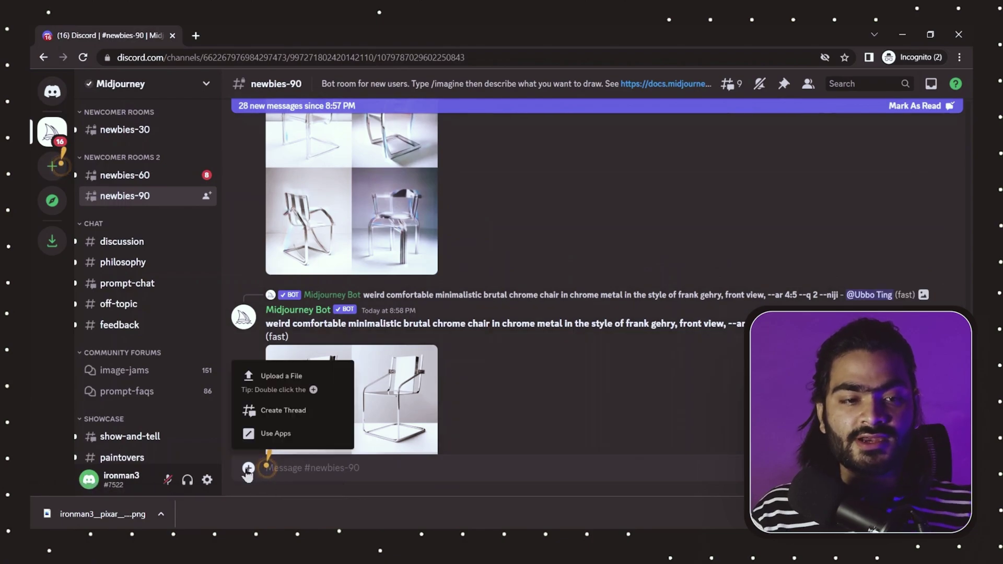
{"action": "left_click", "coordinate": [296, 388]}
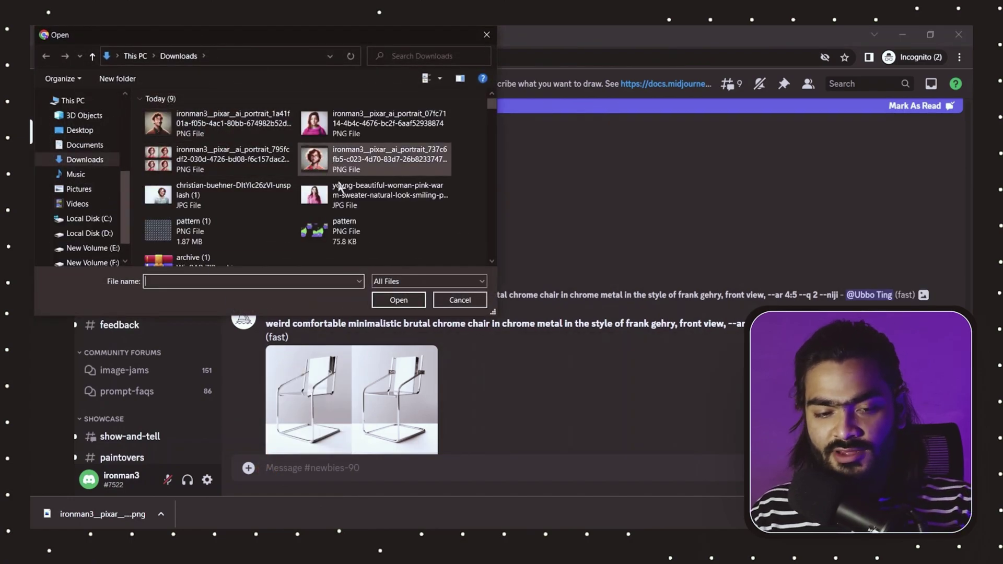
{"action": "left_click", "coordinate": [342, 205]}
{"action": "left_click", "coordinate": [397, 300]}
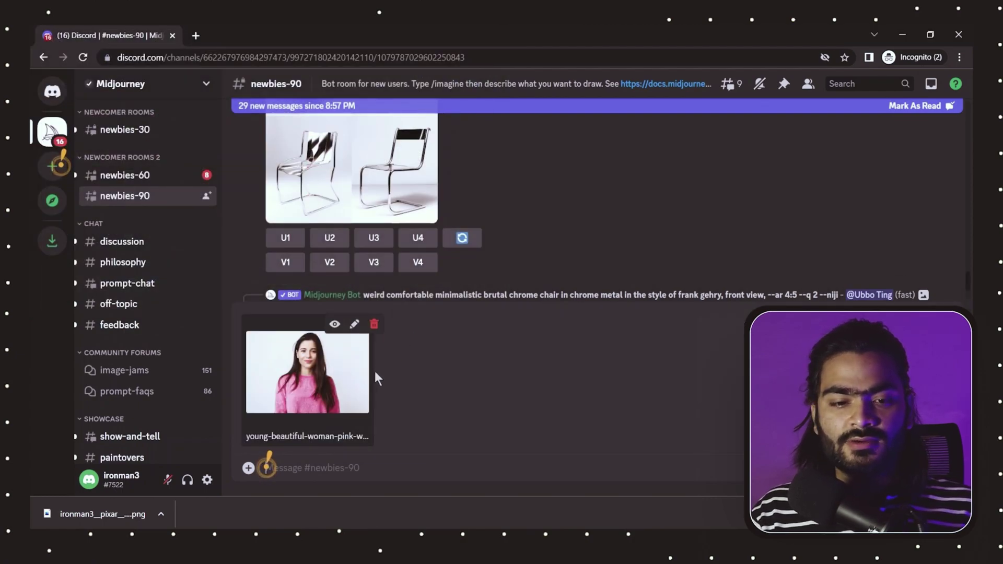
{"action": "key", "text": "Return"}
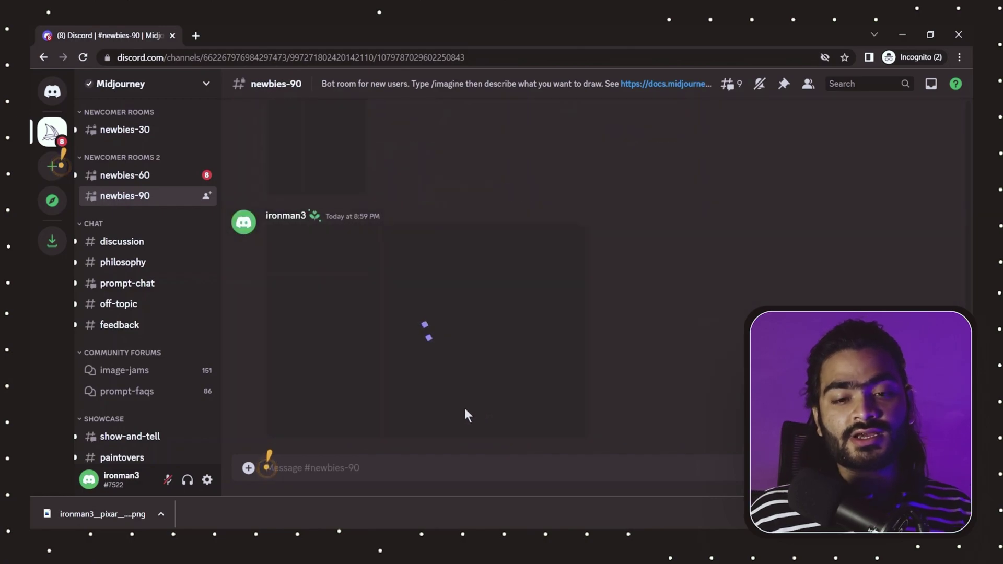
- Enlarge the pink-sweater woman's photo in the channel, copy its image address, and close the enlarged view
{"action": "left_click", "coordinate": [430, 268]}
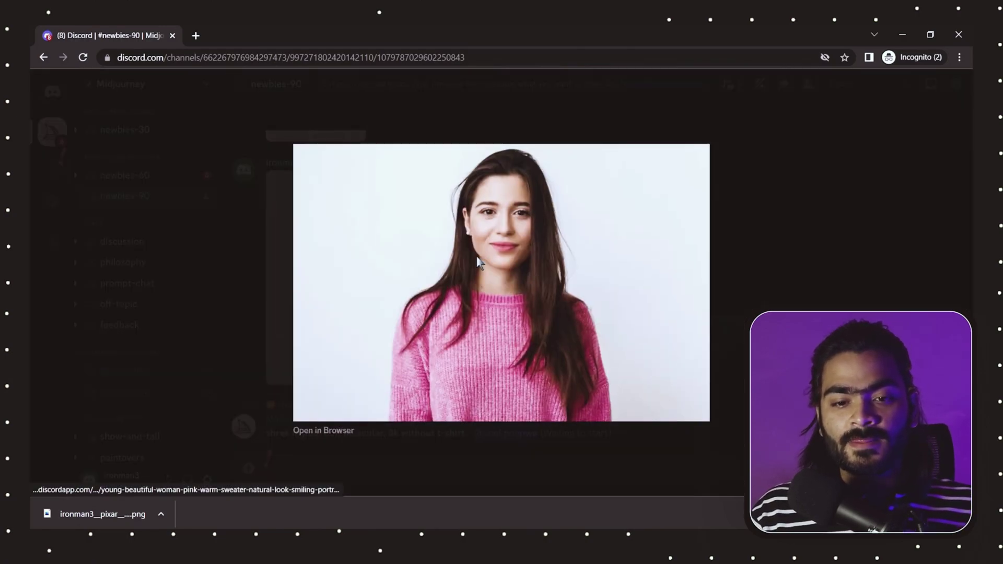
{"action": "right_click", "coordinate": [485, 248]}
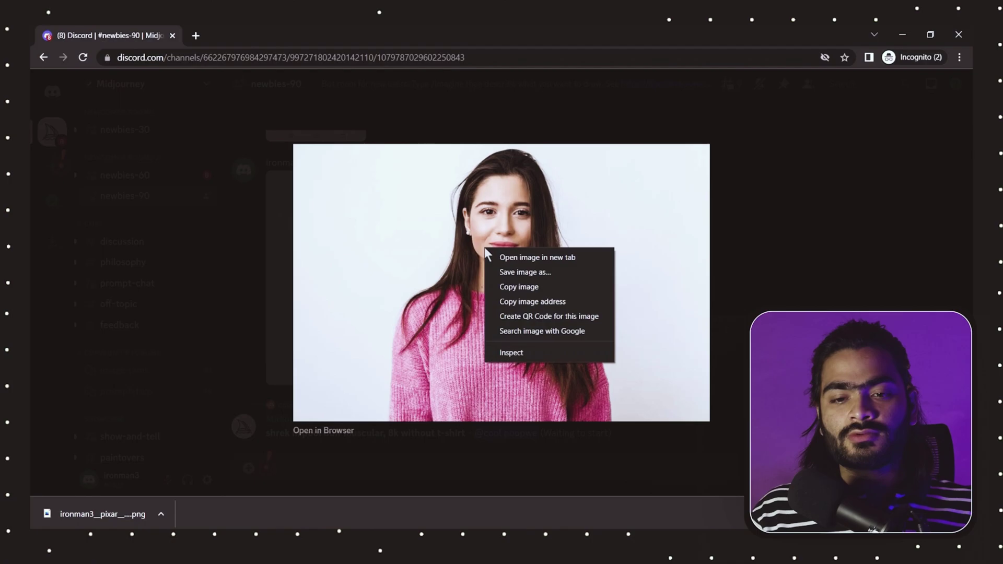
{"action": "left_click", "coordinate": [565, 302]}
{"action": "left_click", "coordinate": [701, 337]}
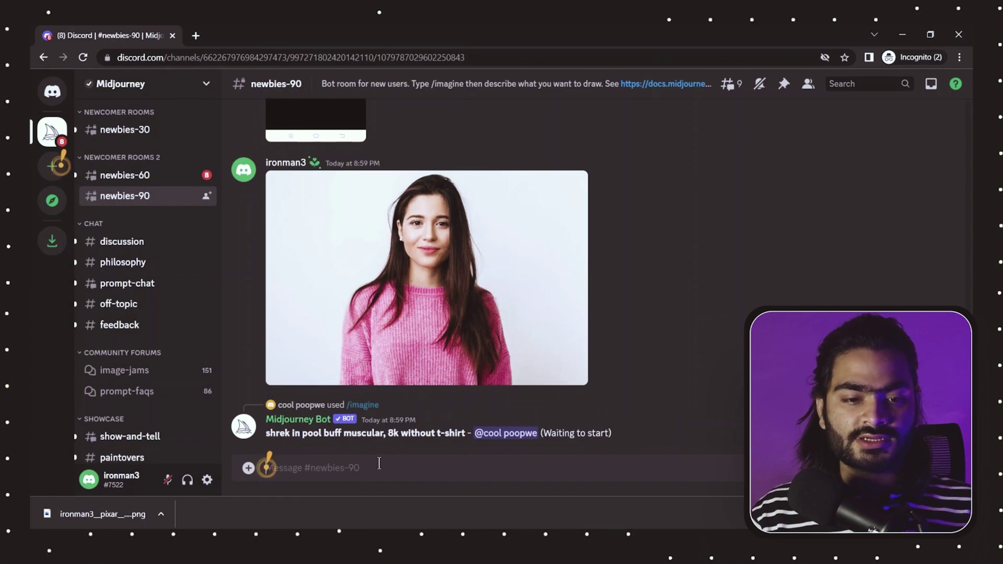
- Send a Midjourney /imagine prompt made of the copied photo link followed by ", pixar , ai portrait"
{"action": "type", "text": "/"}
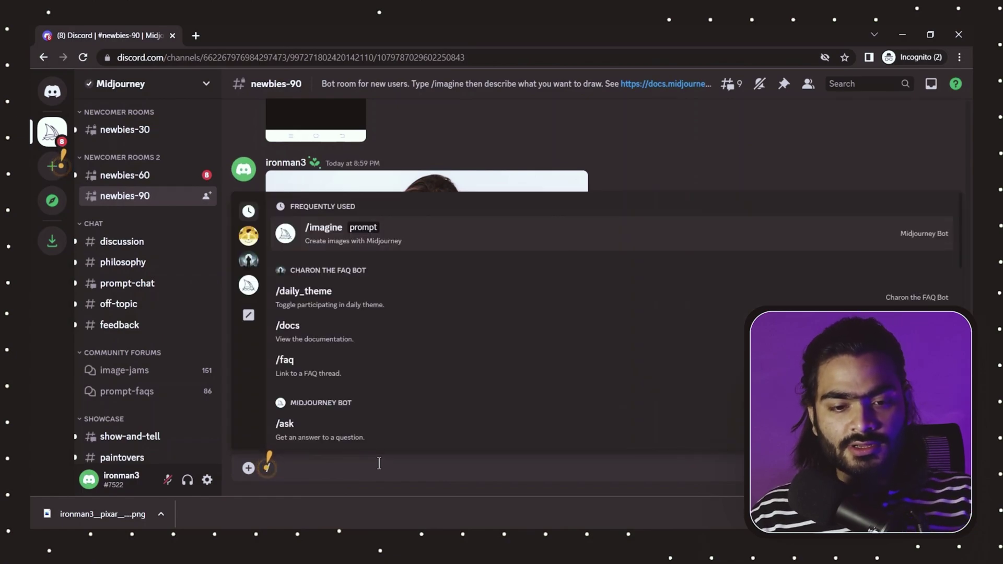
{"action": "type", "text": "im"}
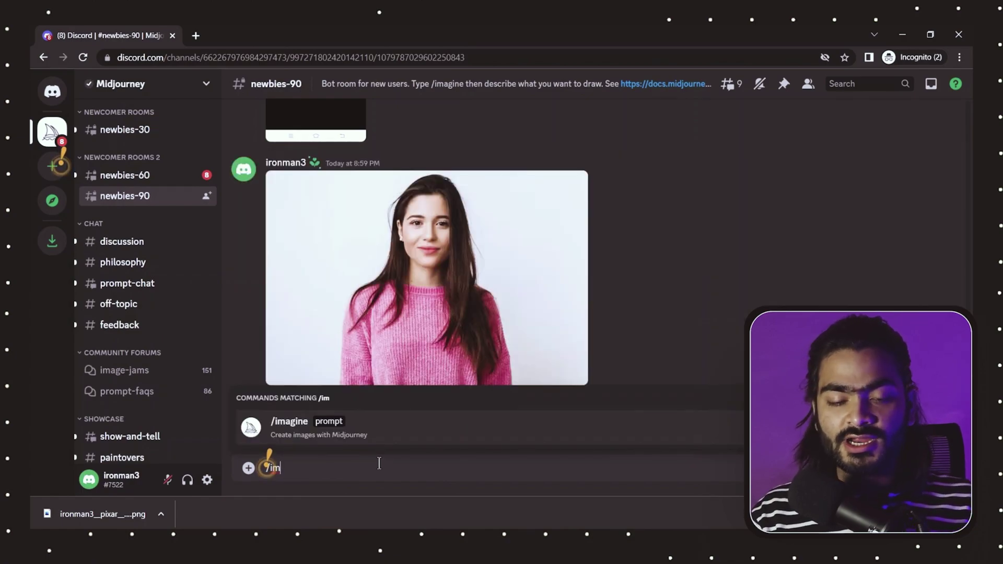
{"action": "key", "text": "Return"}
{"action": "key", "text": "ctrl+v"}
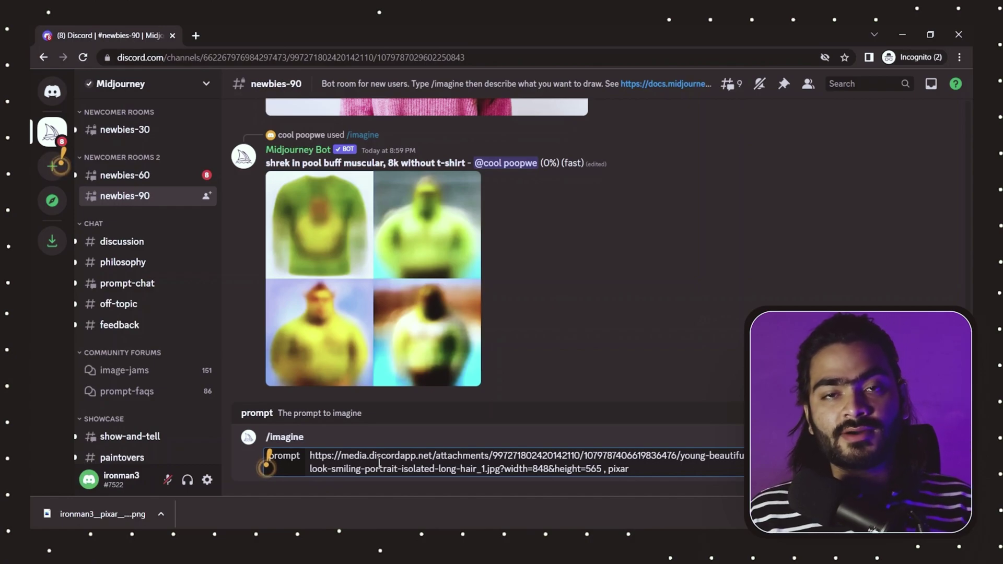
{"action": "type", "text": ", ai portrait"}
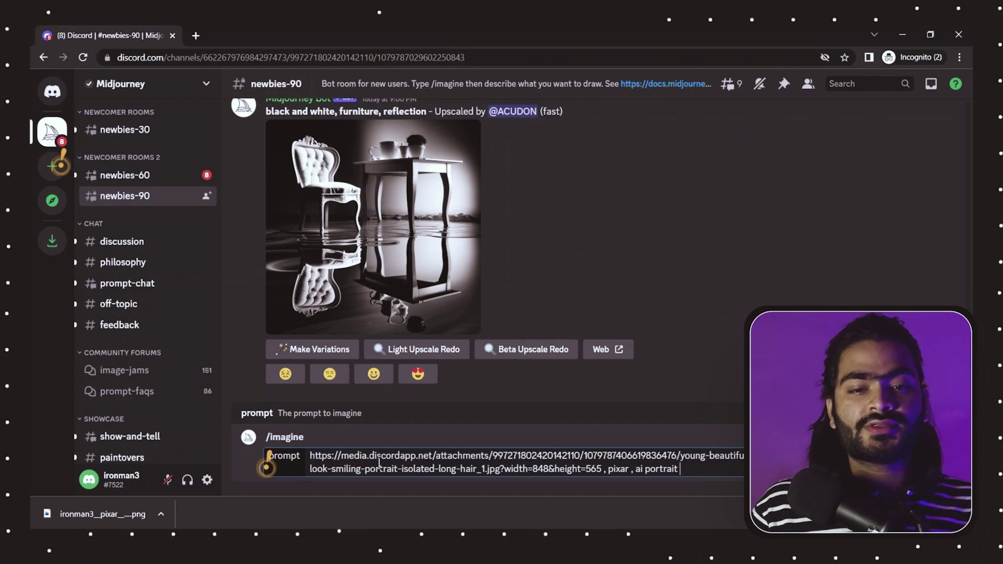
{"action": "key", "text": "Return"}
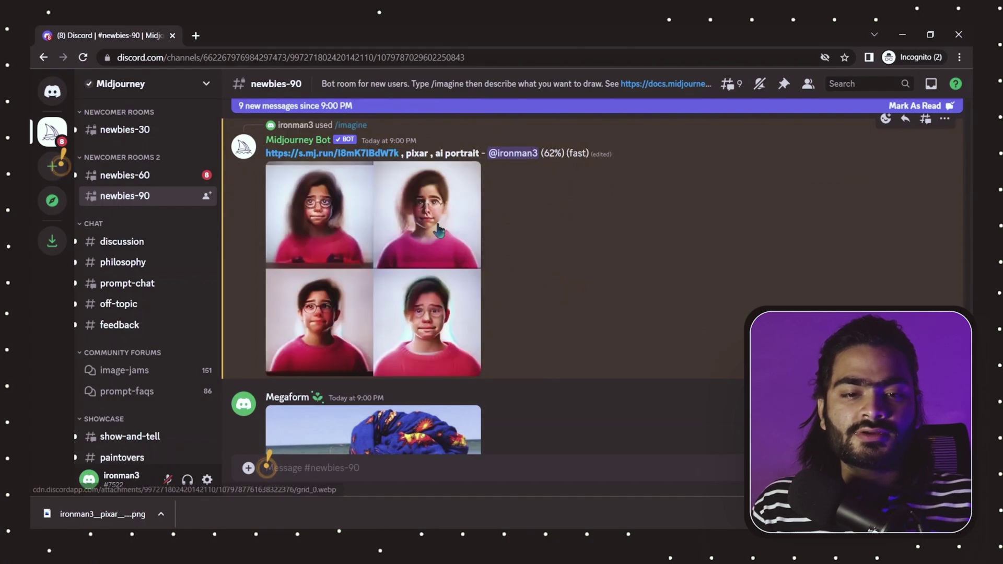
- Jump from the inbox mentions to the finished pink-sweater portrait grid and inspect its four variants enlarged
{"action": "key", "text": "ctrl+i"}
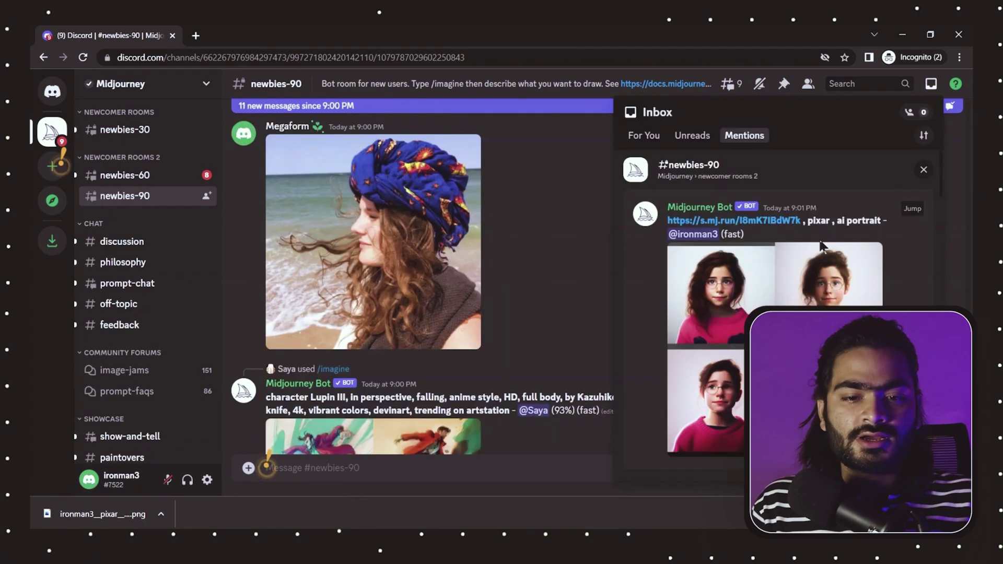
{"action": "left_click", "coordinate": [912, 210]}
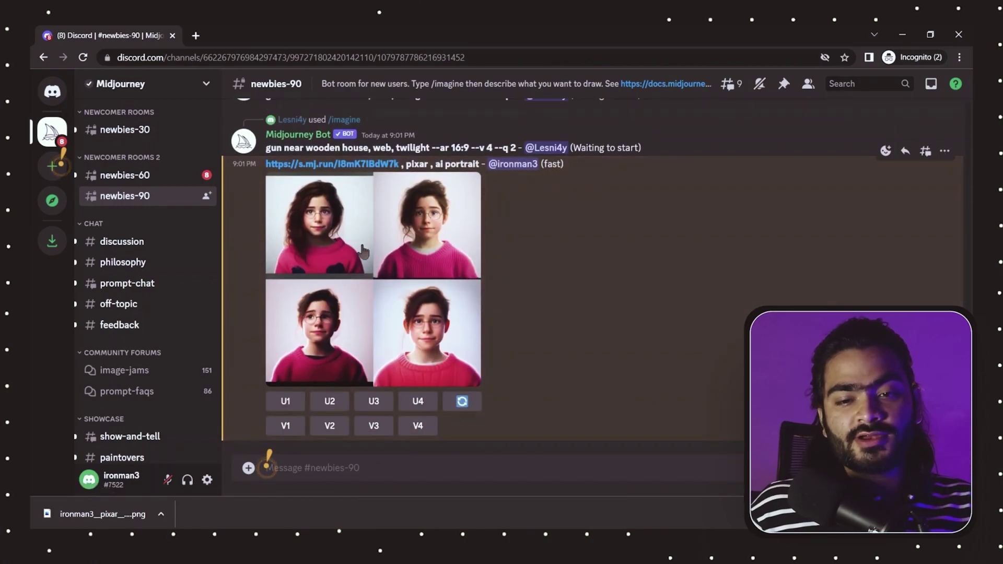
{"action": "left_click", "coordinate": [363, 252]}
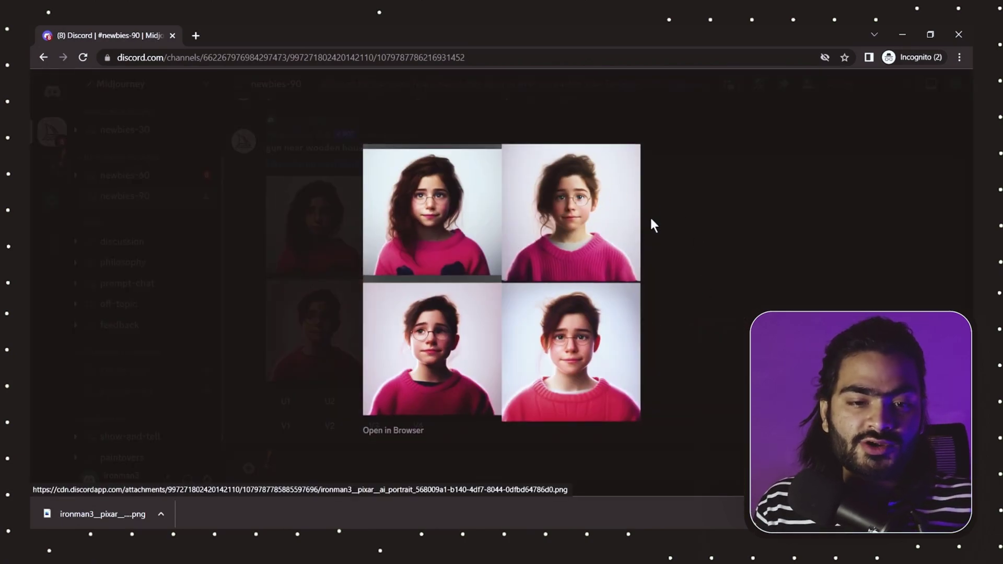
{"action": "left_click", "coordinate": [681, 221]}
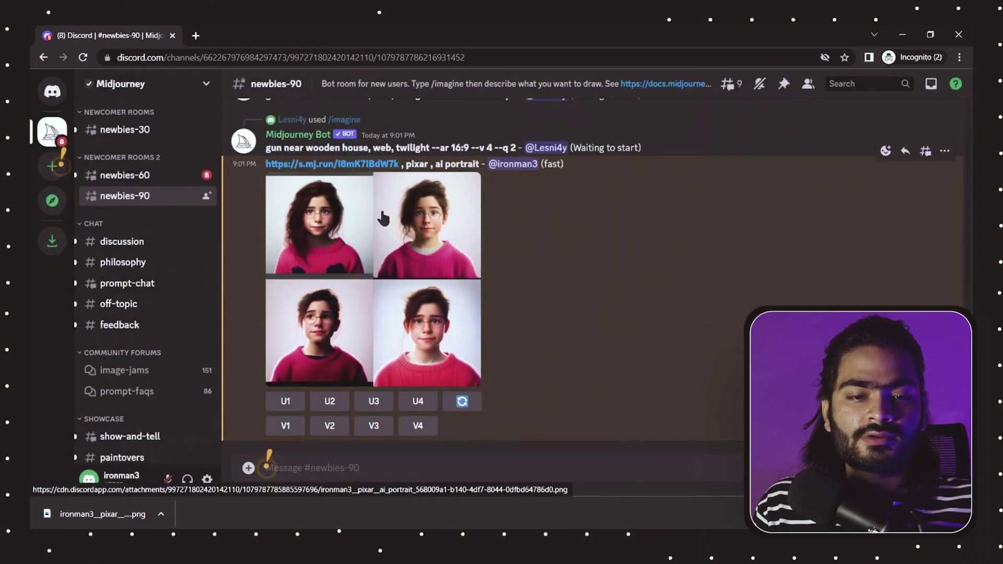
- Request upscales of images 1 and 2 from the pink-sweater portrait grid
{"action": "left_click", "coordinate": [285, 401]}
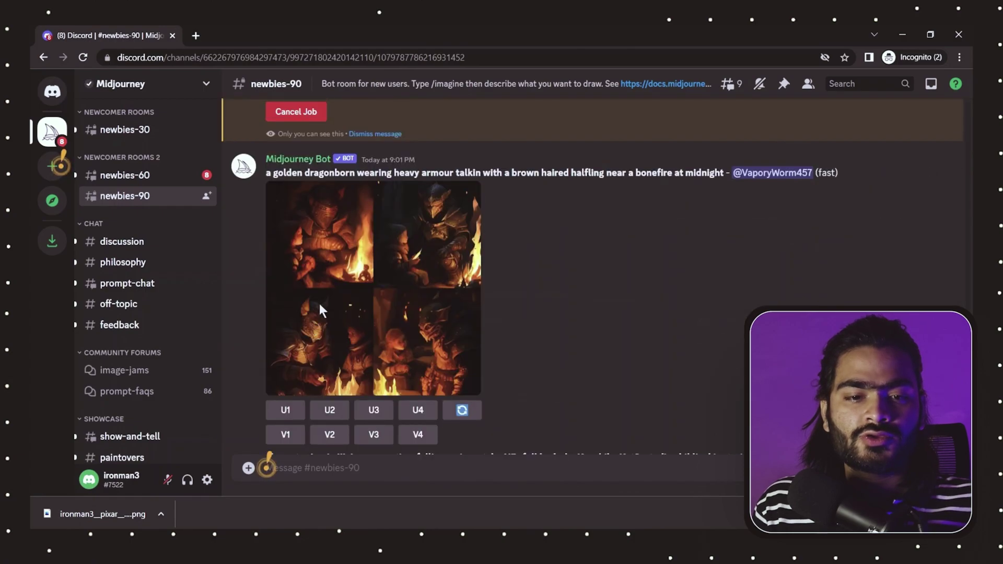
{"action": "scroll", "coordinate": [314, 308], "scroll_direction": "up", "scroll_amount": 5}
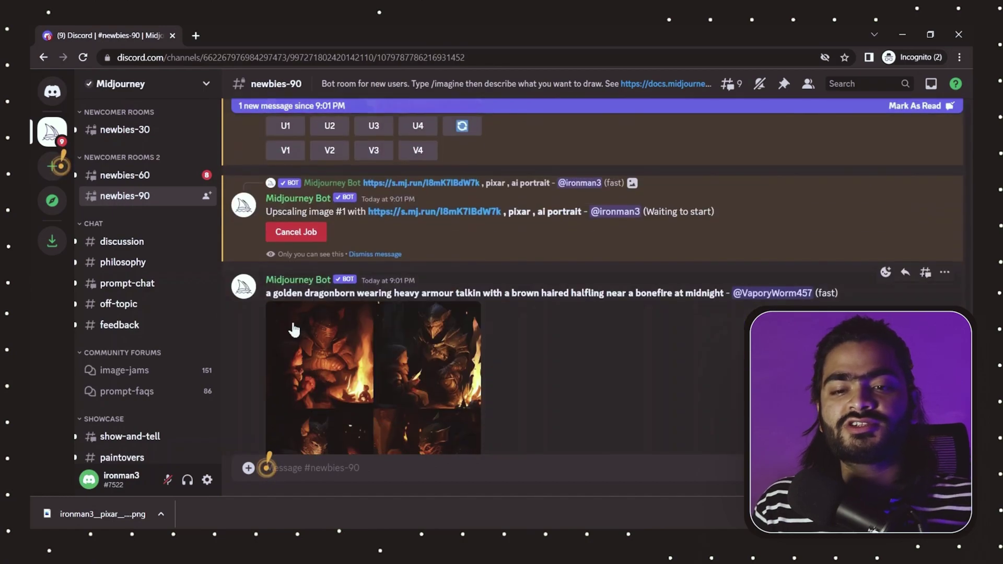
{"action": "scroll", "coordinate": [294, 329], "scroll_direction": "up", "scroll_amount": 15}
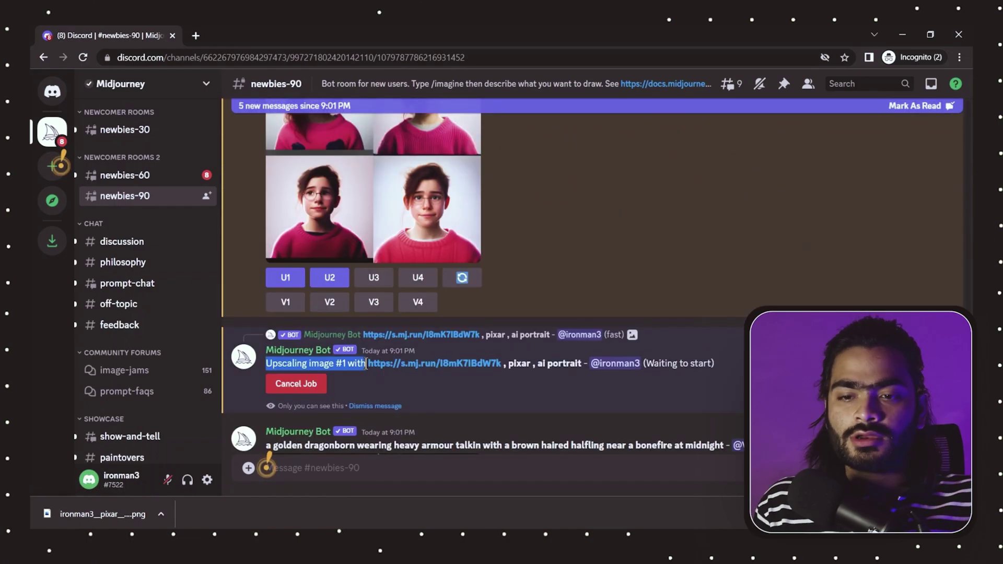
- Find the earlier upscaled plaid-shirt portrait in the inbox mentions, jump to its message, and inspect the image enlarged
{"action": "left_click", "coordinate": [931, 84]}
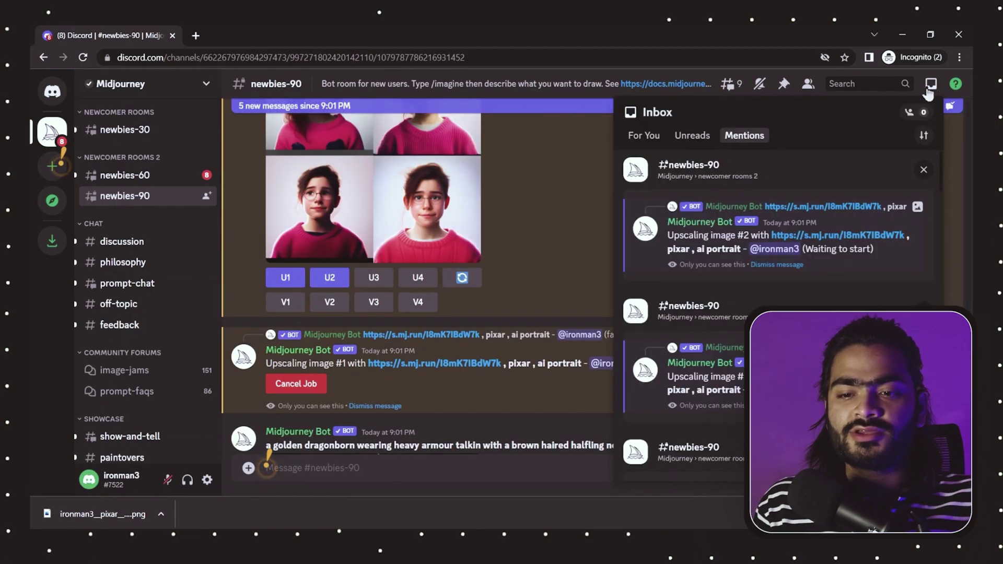
{"action": "scroll", "coordinate": [724, 323], "scroll_direction": "down", "scroll_amount": 3}
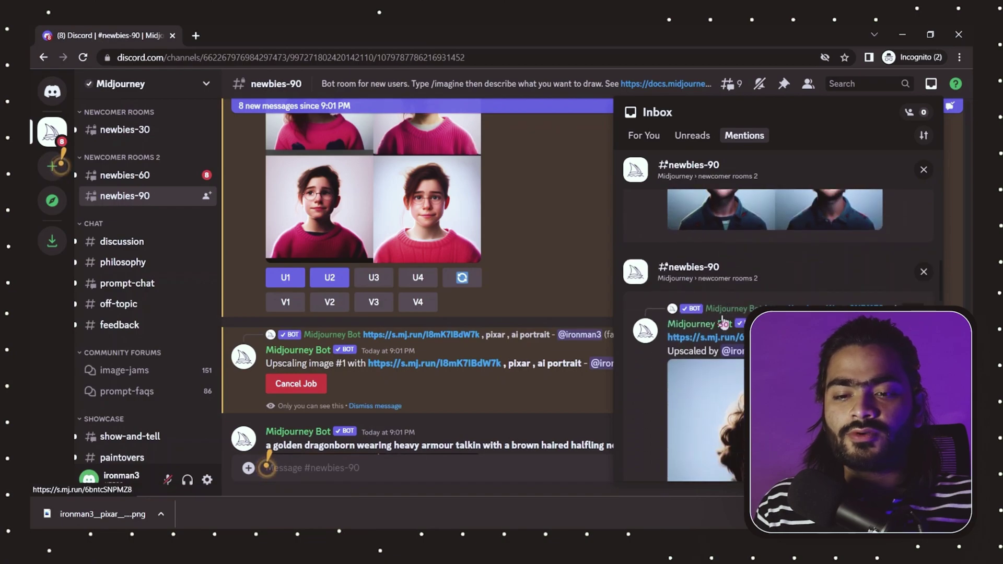
{"action": "scroll", "coordinate": [723, 323], "scroll_direction": "up", "scroll_amount": 3}
{"action": "scroll", "coordinate": [723, 323], "scroll_direction": "down", "scroll_amount": 3}
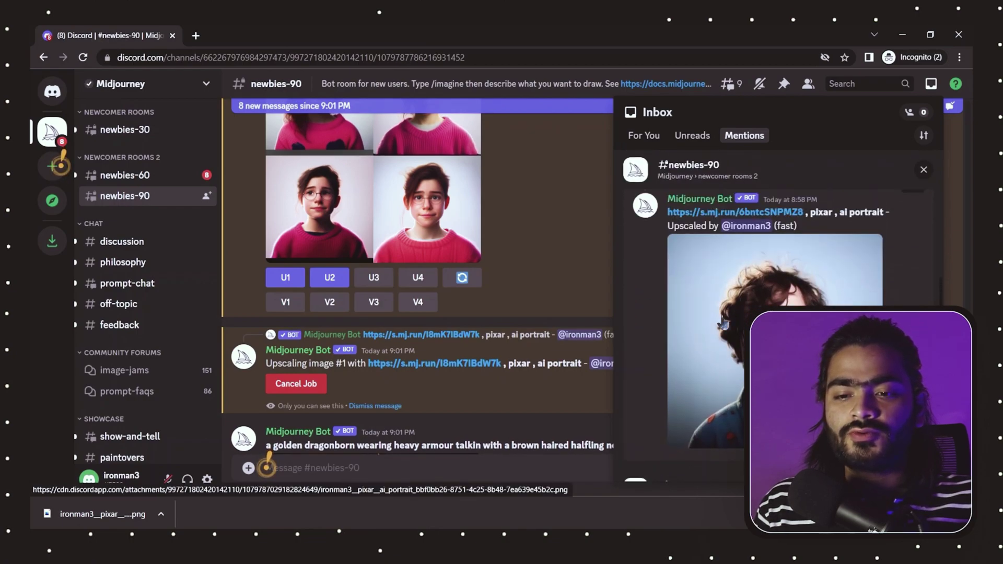
{"action": "scroll", "coordinate": [858, 305], "scroll_direction": "down", "scroll_amount": 1}
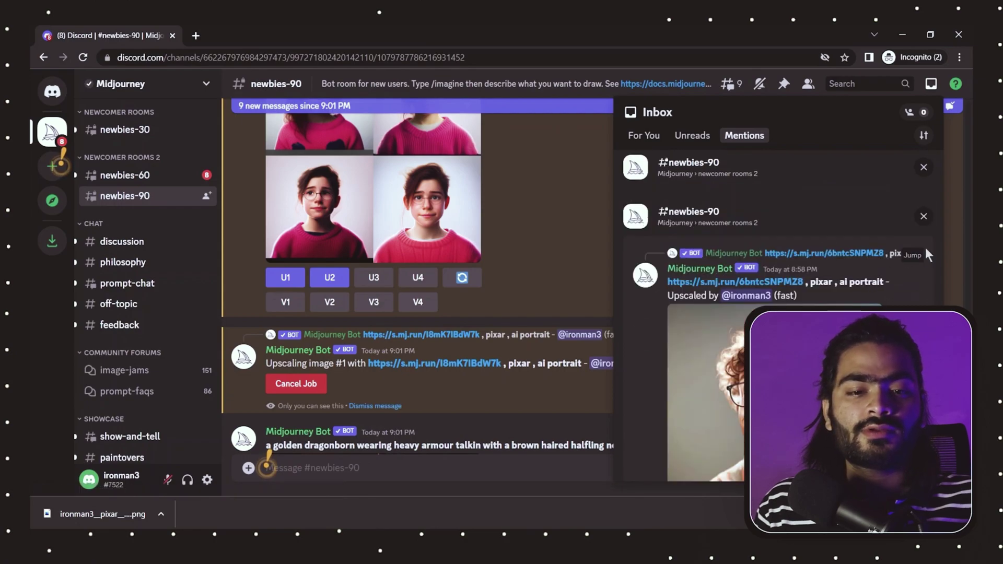
{"action": "left_click", "coordinate": [912, 256]}
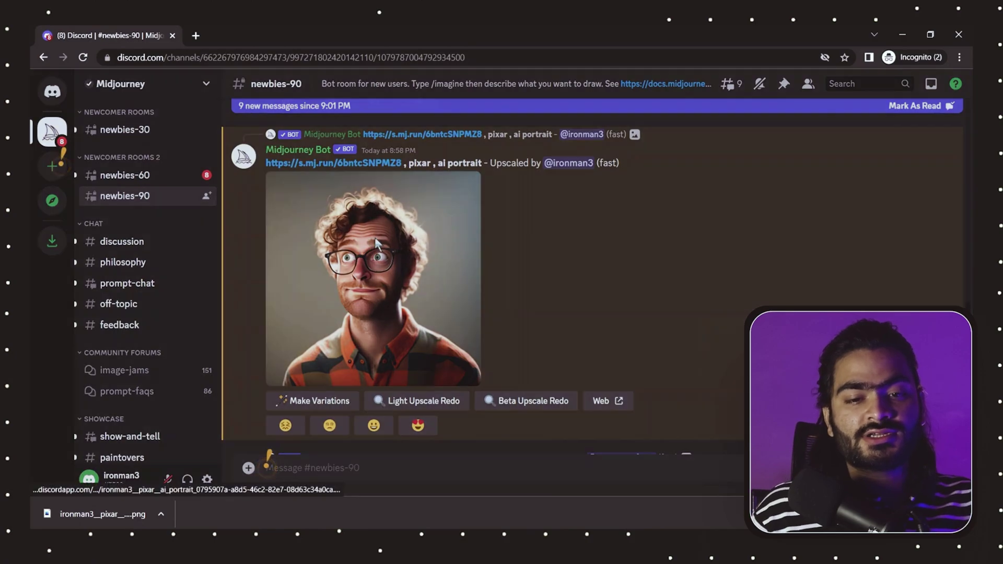
{"action": "left_click", "coordinate": [374, 237]}
{"action": "left_click", "coordinate": [749, 246]}
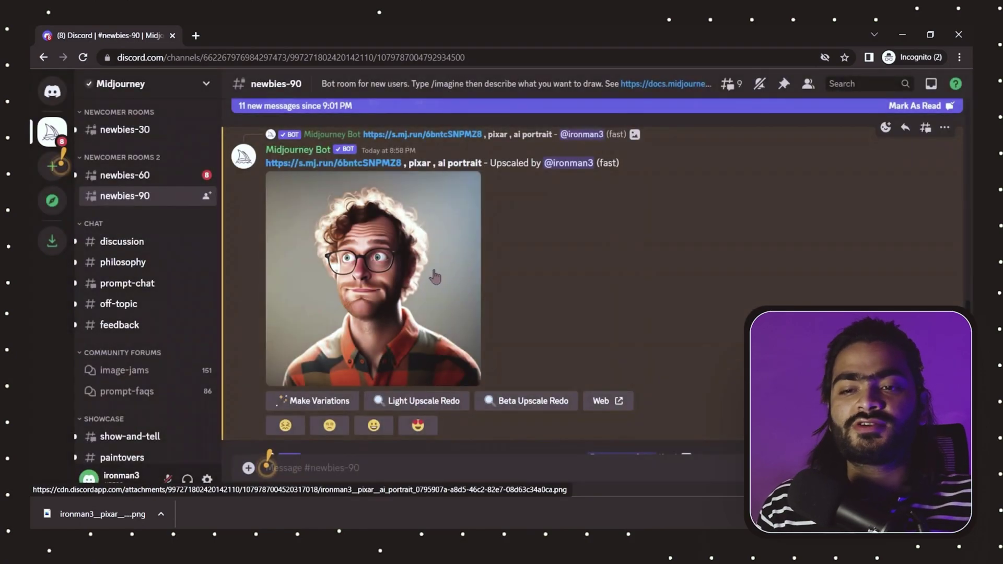
{"action": "left_click", "coordinate": [399, 286]}
{"action": "key", "text": "Escape"}
- Jump from the inbox mentions to the upscaling message for image #2 and check its status line
{"action": "left_click", "coordinate": [931, 83]}
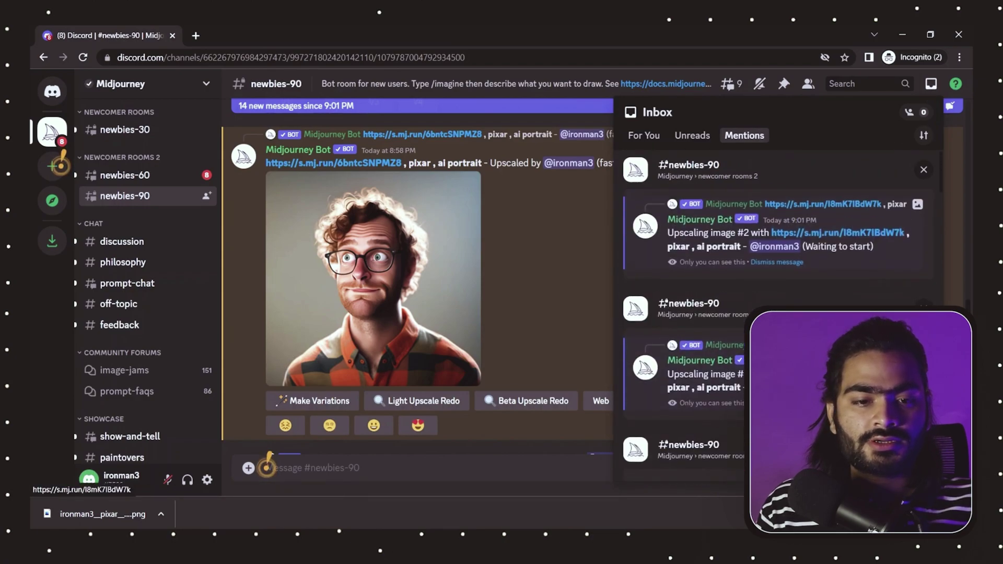
{"action": "left_click", "coordinate": [914, 209]}
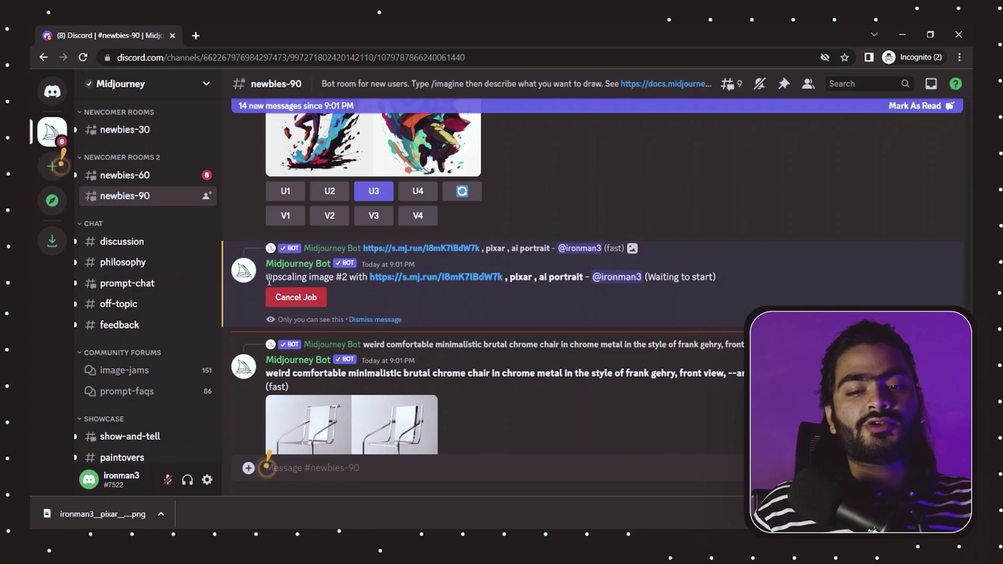
{"action": "left_click_drag", "start_coordinate": [272, 278], "coordinate": [719, 287]}
{"action": "left_click", "coordinate": [720, 282]}
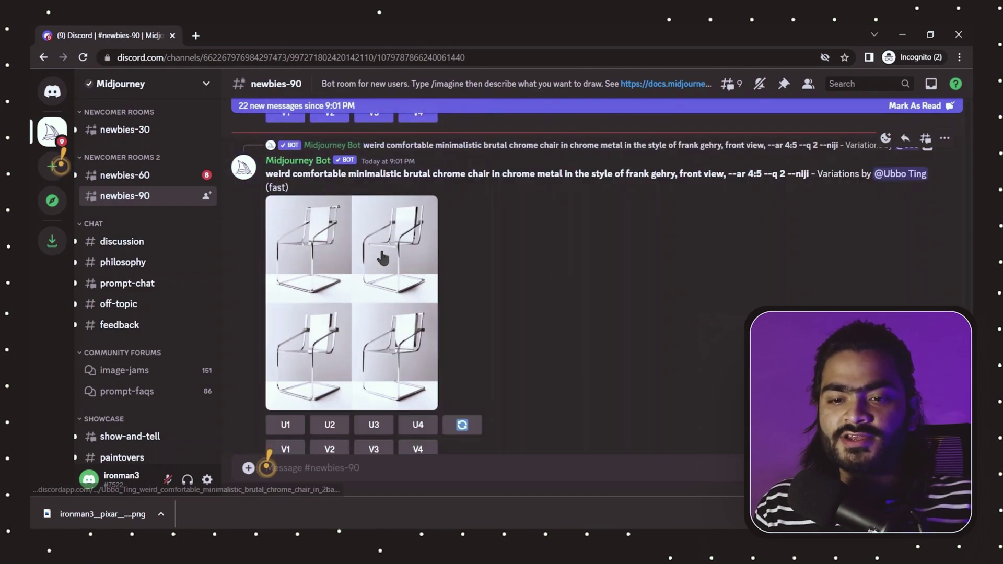
- Open the finished upscaled pink-sweater portrait from the inbox mentions, enlarge it, and save it as a PNG file
{"action": "left_click", "coordinate": [932, 84]}
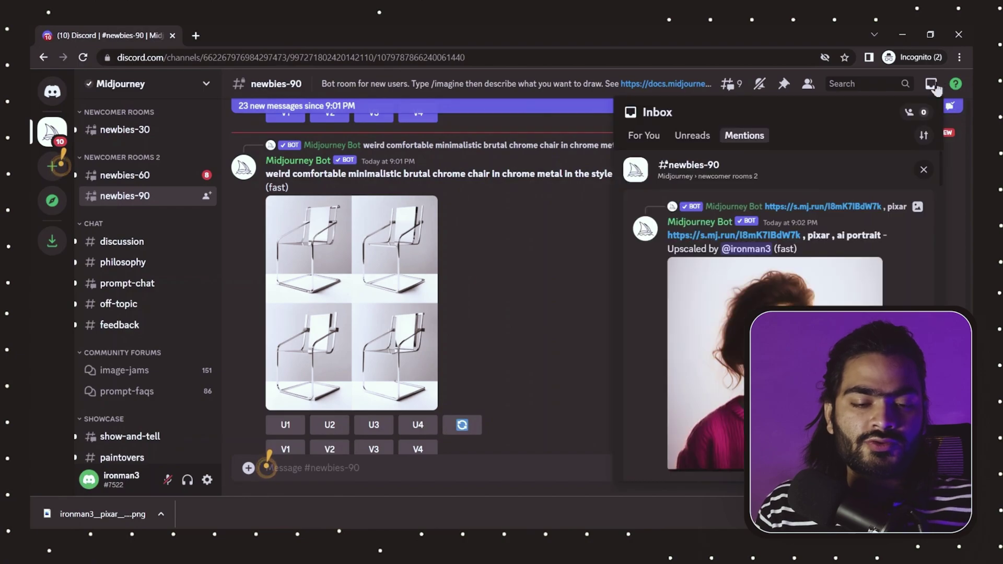
{"action": "left_click", "coordinate": [909, 209]}
{"action": "left_click", "coordinate": [387, 297]}
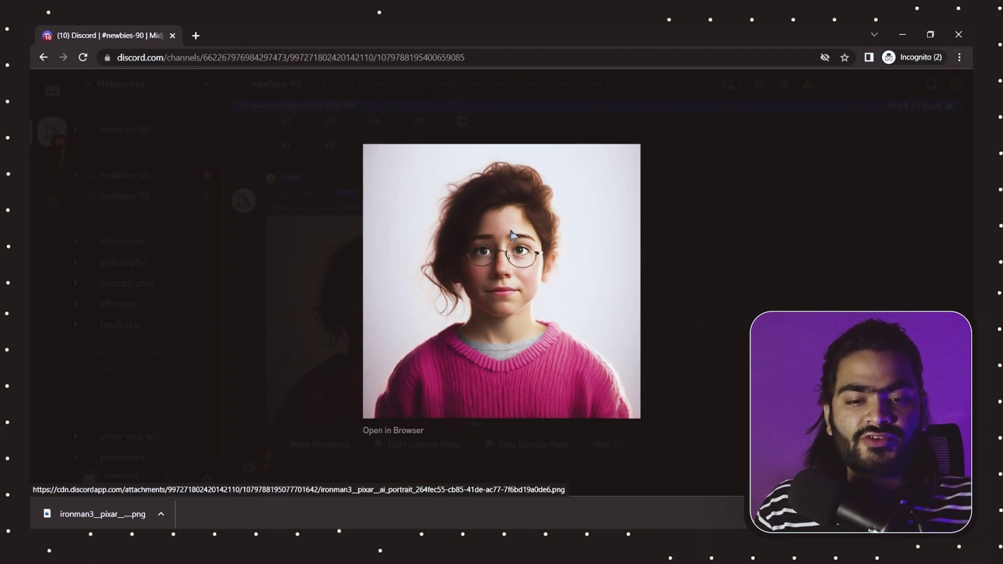
{"action": "right_click", "coordinate": [486, 257]}
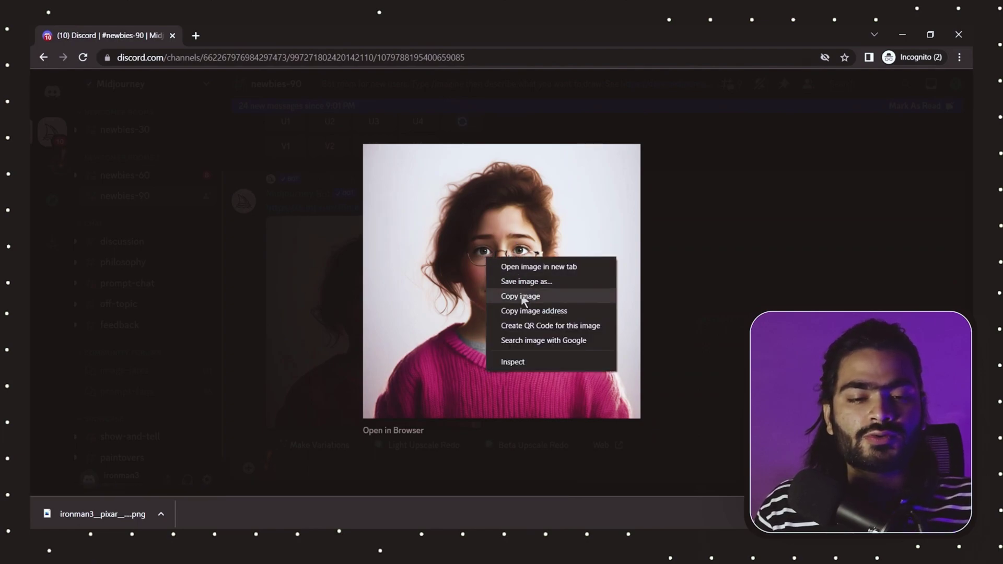
{"action": "left_click", "coordinate": [521, 279]}
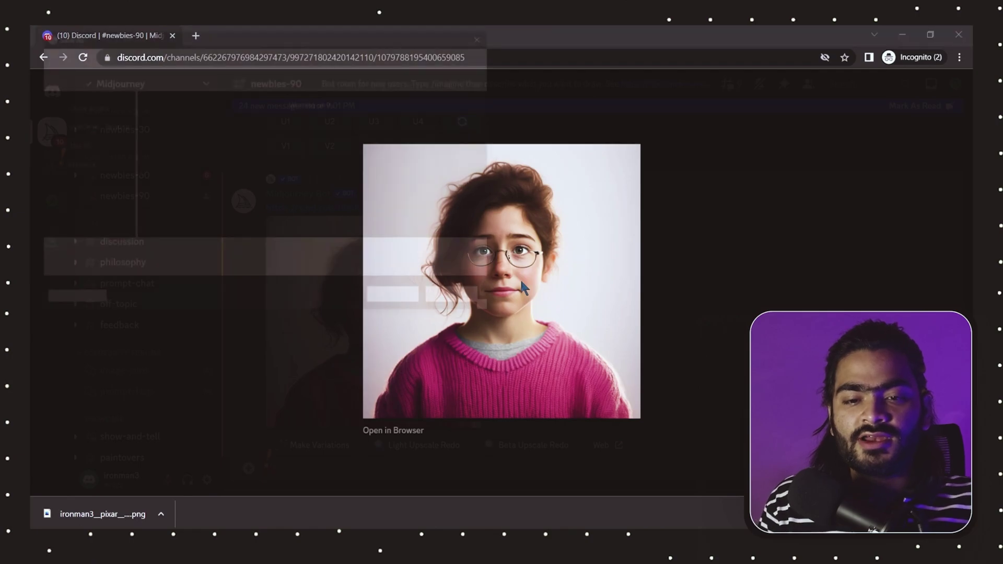
{"action": "left_click", "coordinate": [407, 306]}
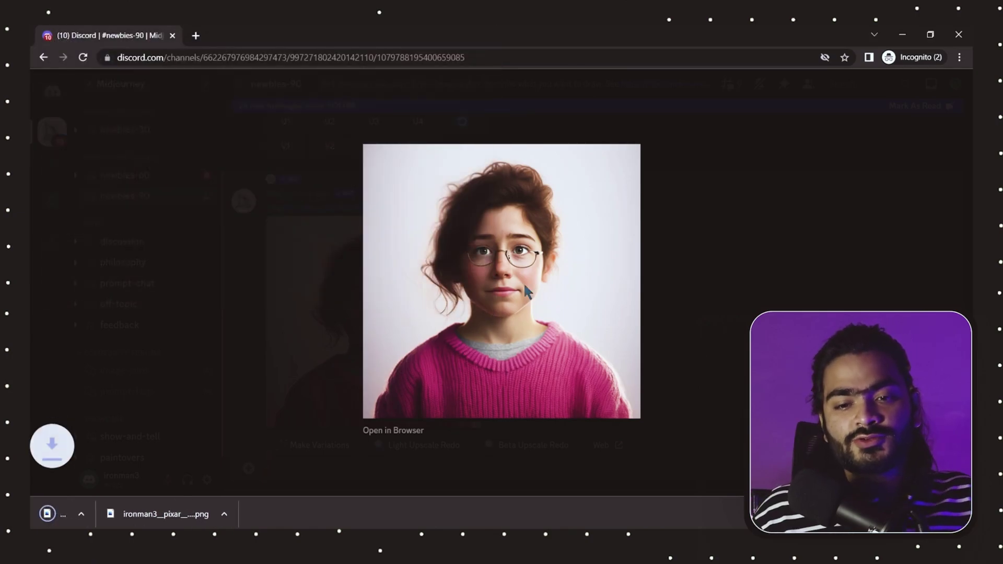
- Copy the enlarged pink-sweater portrait, switch to Canva, and place it in page 2's left frame beside the woman's original photo
{"action": "right_click", "coordinate": [526, 270]}
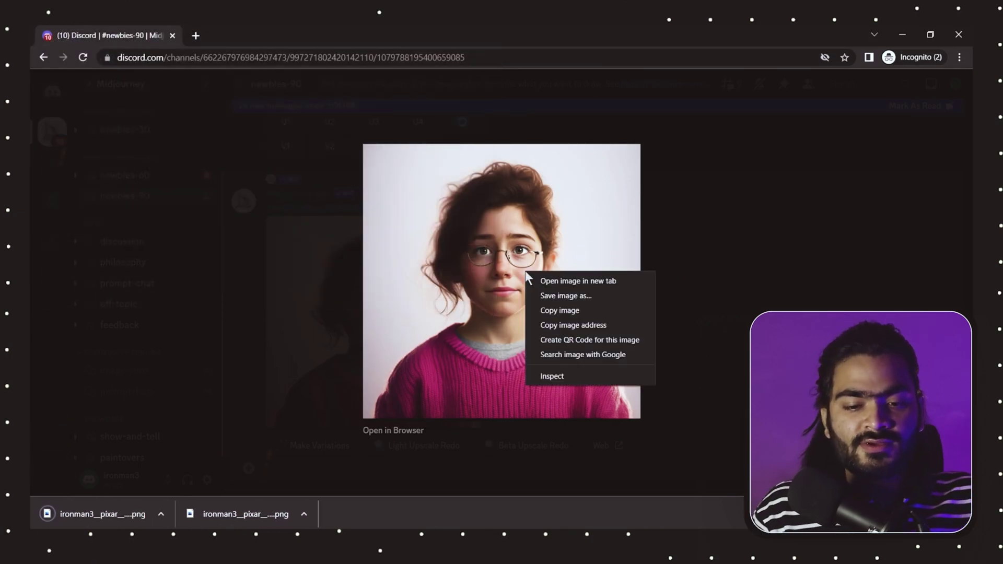
{"action": "left_click", "coordinate": [561, 310]}
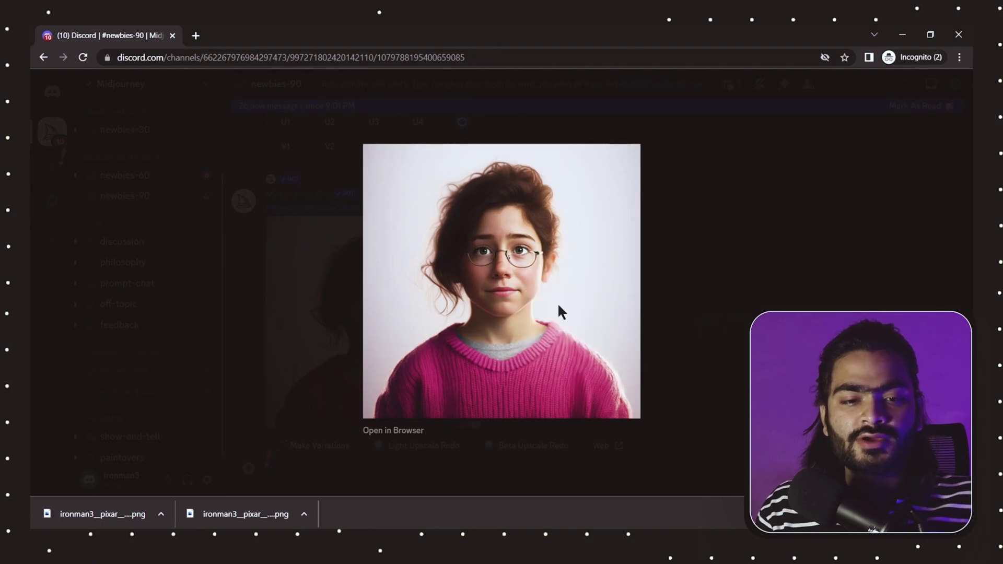
{"action": "key", "text": "alt+Tab"}
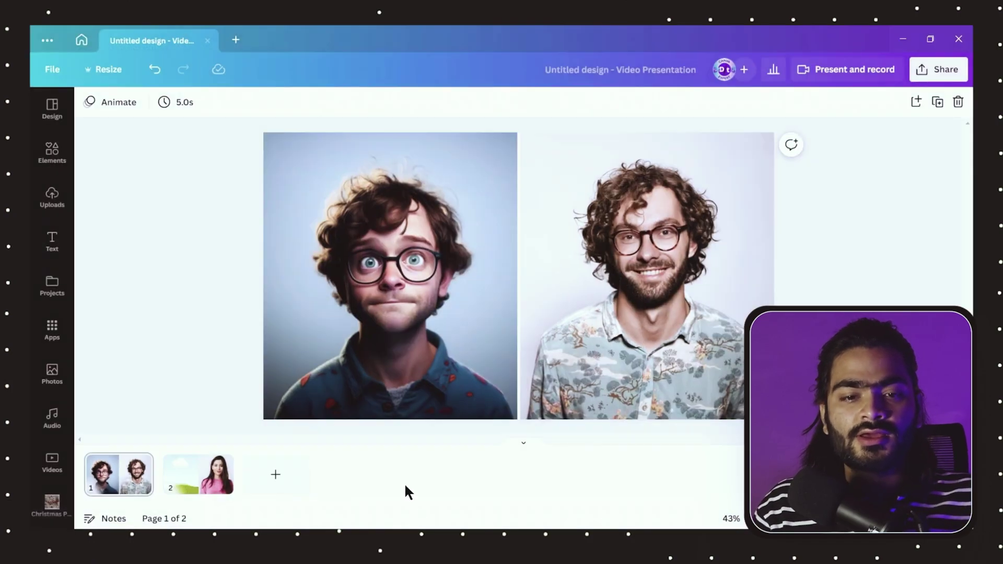
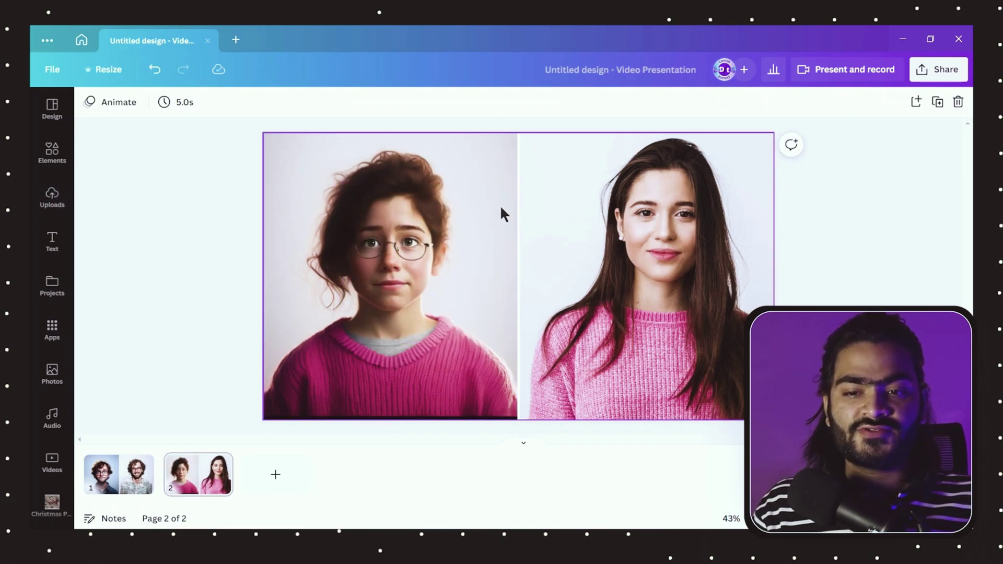
{"action": "left_click", "coordinate": [763, 240]}
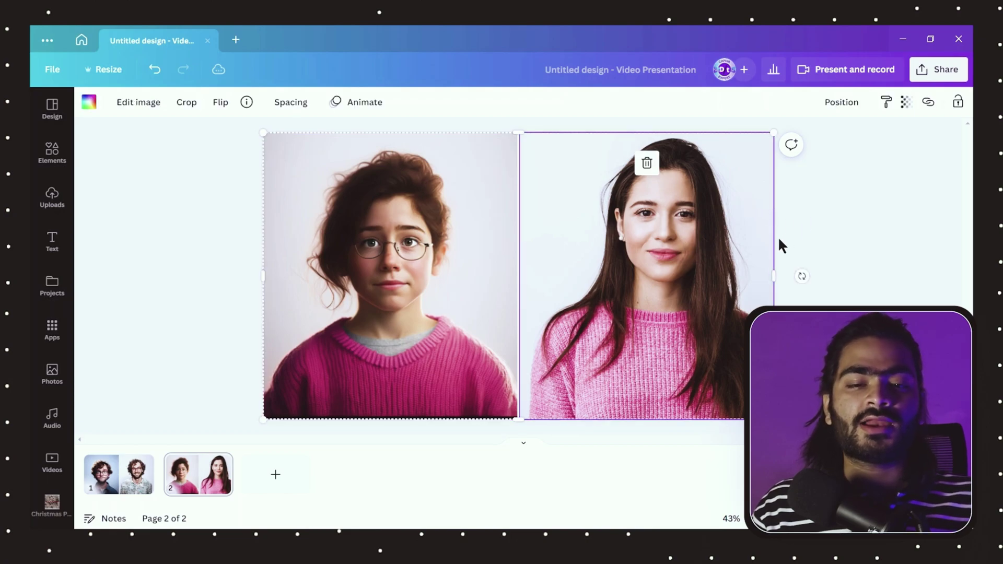
{"action": "mouse_move", "coordinate": [776, 239]}
{"action": "left_mouse_down"}
{"action": "mouse_move", "coordinate": [763, 237]}
{"action": "mouse_move", "coordinate": [774, 239]}
{"action": "left_mouse_up"}
{"action": "left_click", "coordinate": [866, 229]}
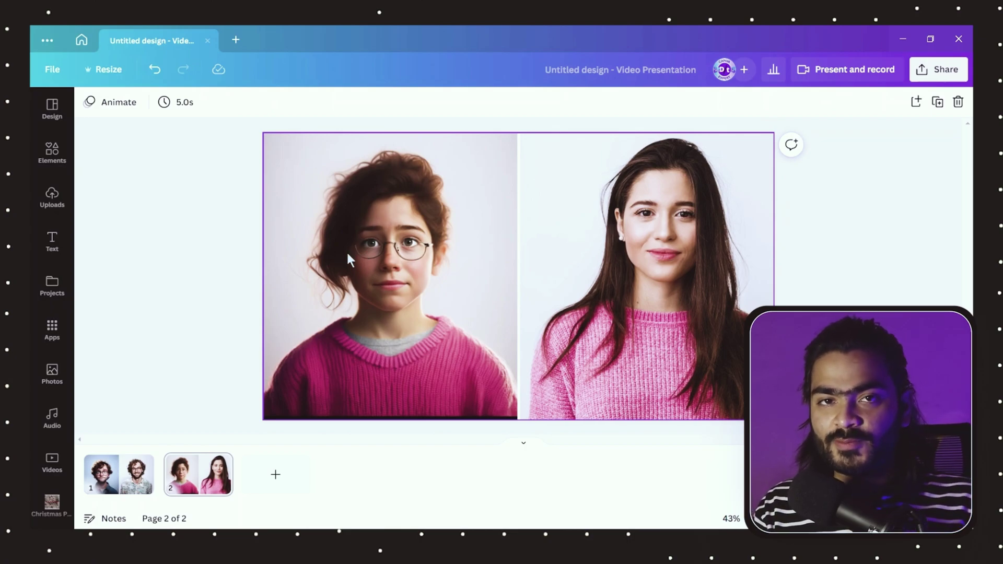
- Stretch the photo grid on page 2 slightly past the page's bottom edge to hide the dark strip under the portrait
{"action": "left_click", "coordinate": [349, 256]}
{"action": "left_click_drag", "start_coordinate": [520, 421], "coordinate": [520, 425]}
{"action": "left_click", "coordinate": [250, 296]}
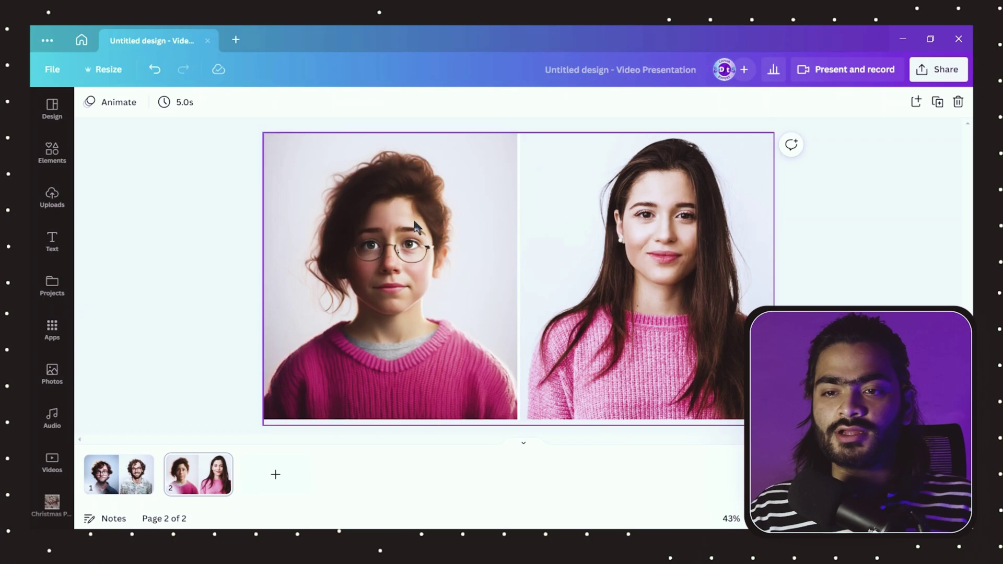
- Switch to Discord and jump from the inbox mentions to the upscaled long-haired pink-sweater portrait's message
{"action": "left_click", "coordinate": [902, 39]}
{"action": "left_click", "coordinate": [631, 353]}
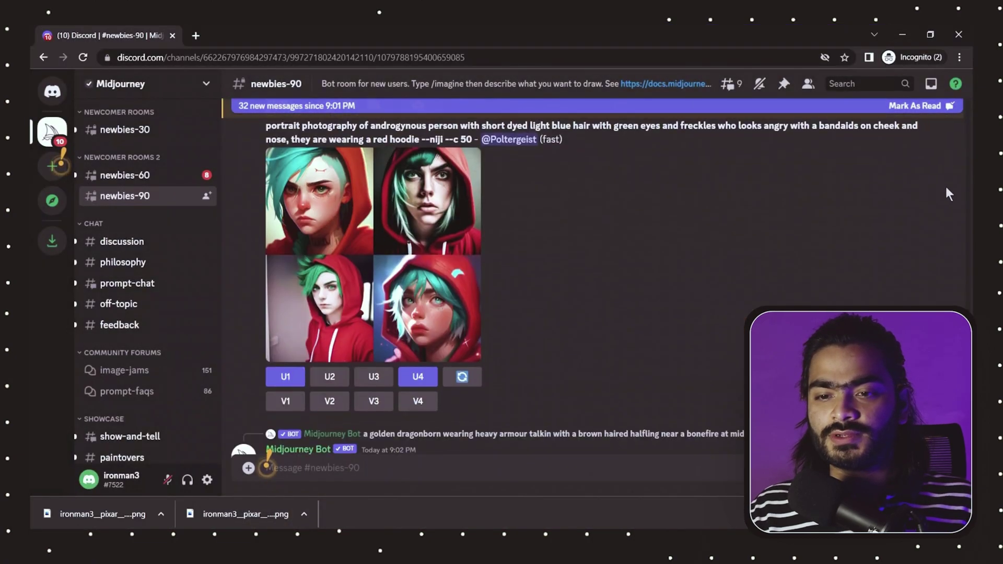
{"action": "left_click", "coordinate": [931, 85]}
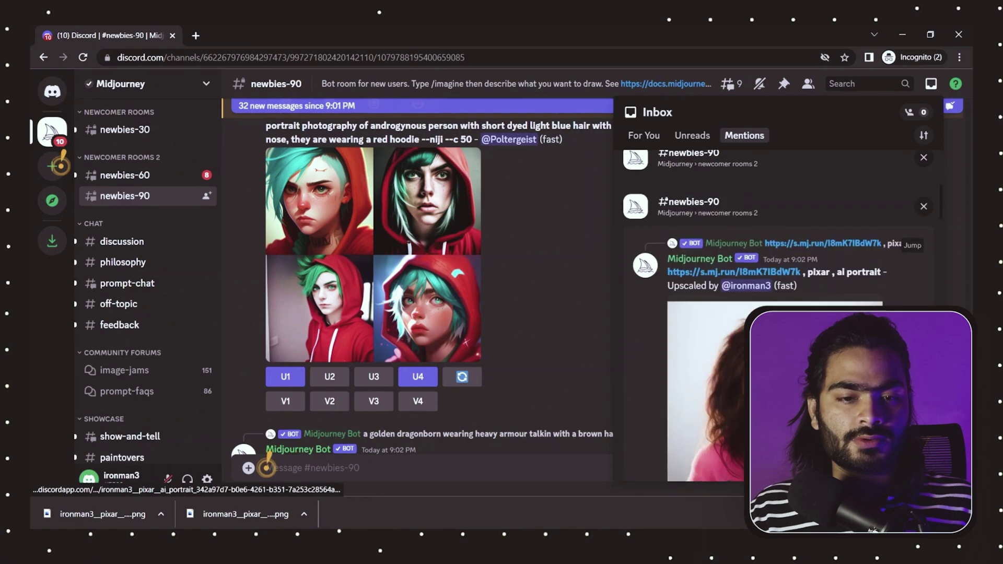
{"action": "left_click", "coordinate": [910, 247]}
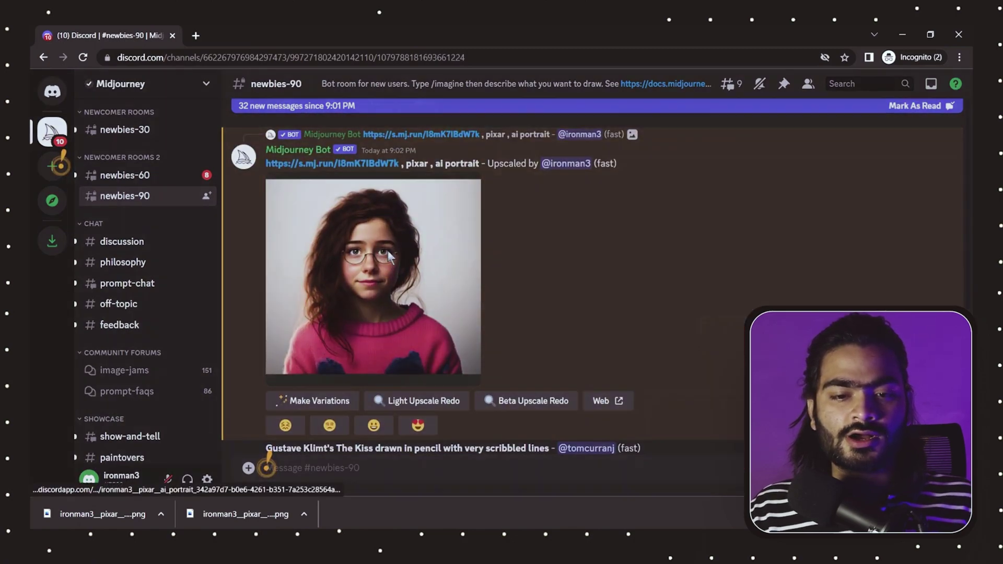
- Copy the enlarged long-haired portrait, switch to Canva, and replace the image in page 2's left frame with it
{"action": "left_click", "coordinate": [389, 256]}
{"action": "right_click", "coordinate": [487, 254]}
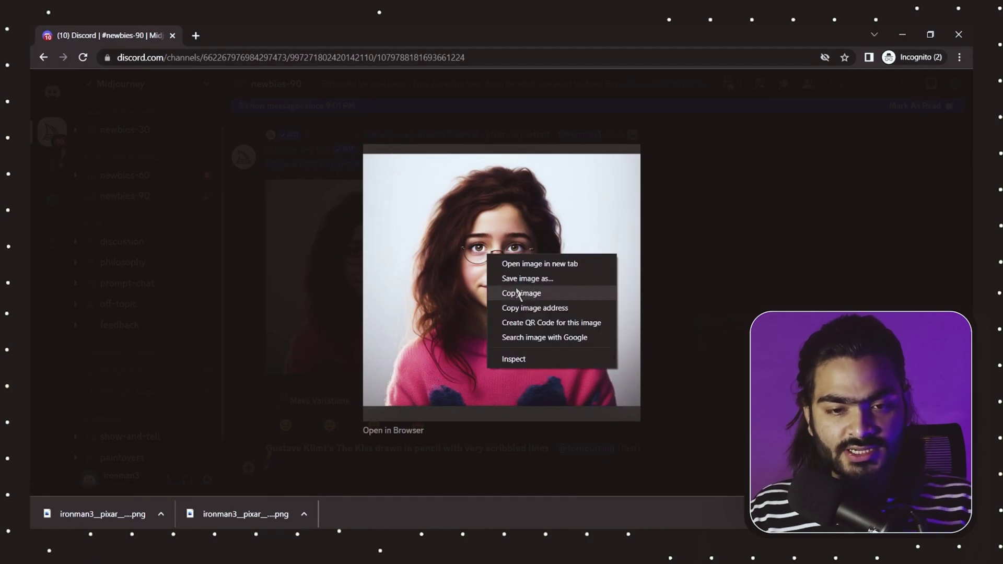
{"action": "left_click", "coordinate": [519, 294]}
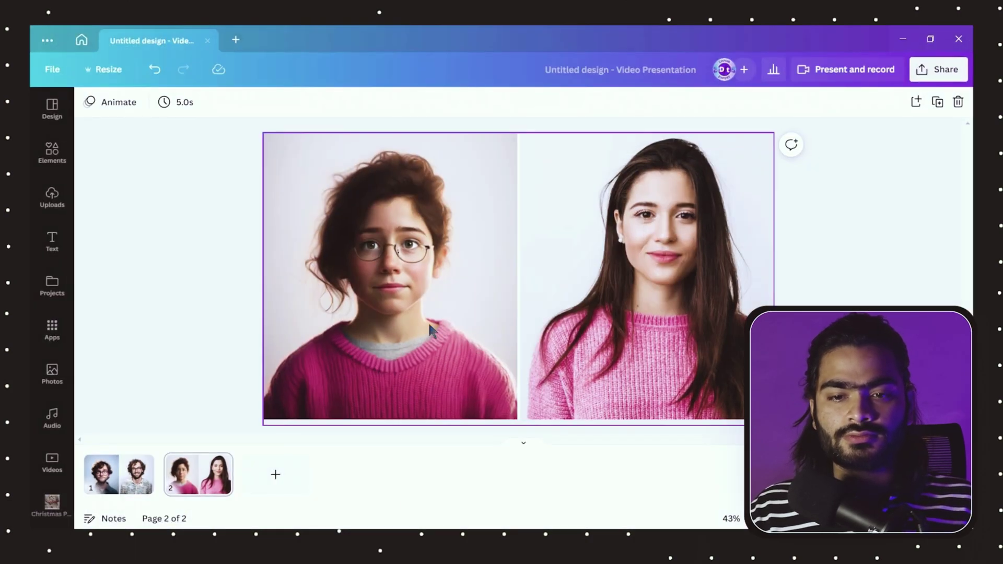
{"action": "left_click", "coordinate": [430, 325]}
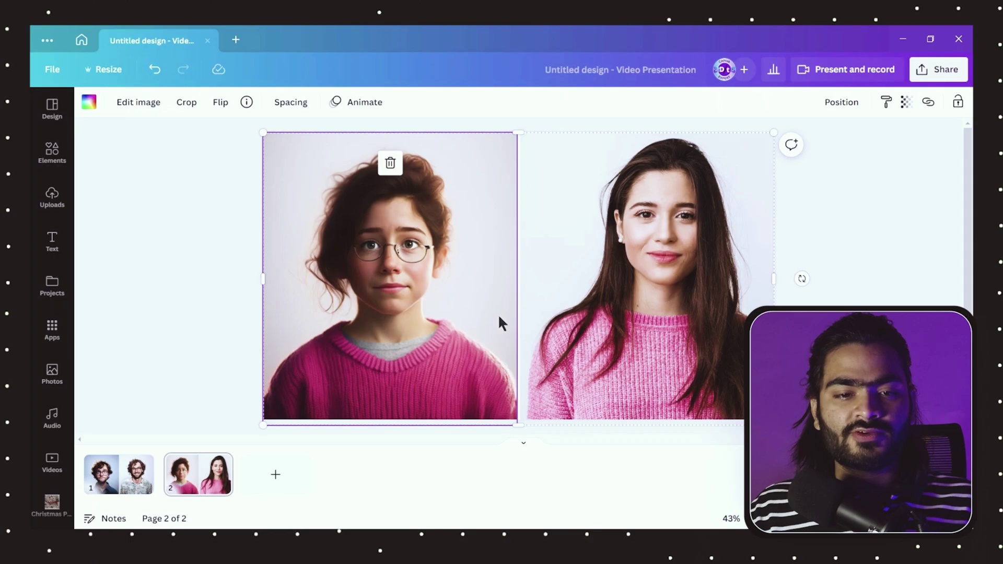
{"action": "key", "text": "ctrl+v"}
{"action": "left_click_drag", "start_coordinate": [500, 299], "coordinate": [337, 237]}
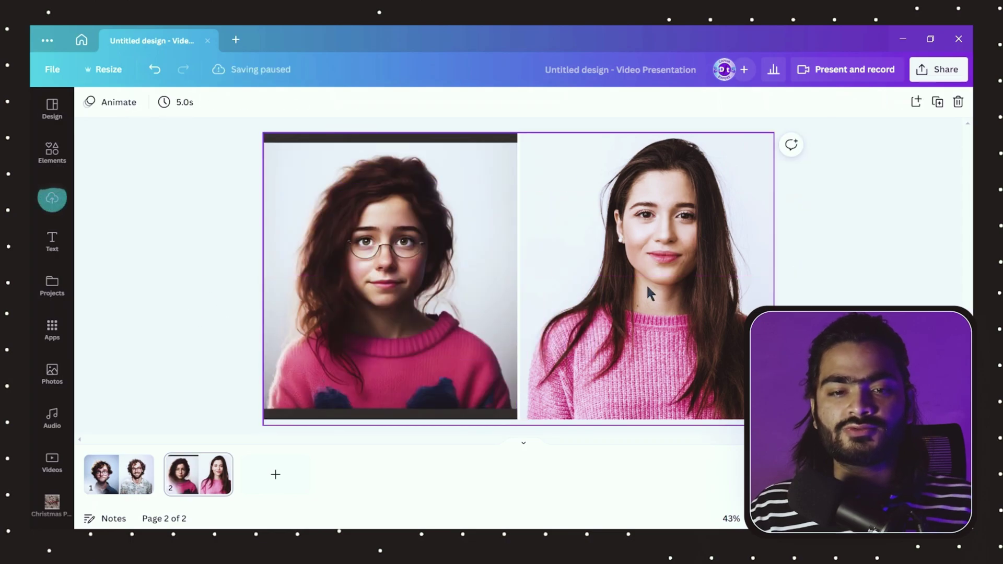
{"action": "scroll", "coordinate": [560, 300], "scroll_direction": "up", "scroll_amount": 3}
{"action": "scroll", "coordinate": [560, 301], "scroll_direction": "down", "scroll_amount": 3}
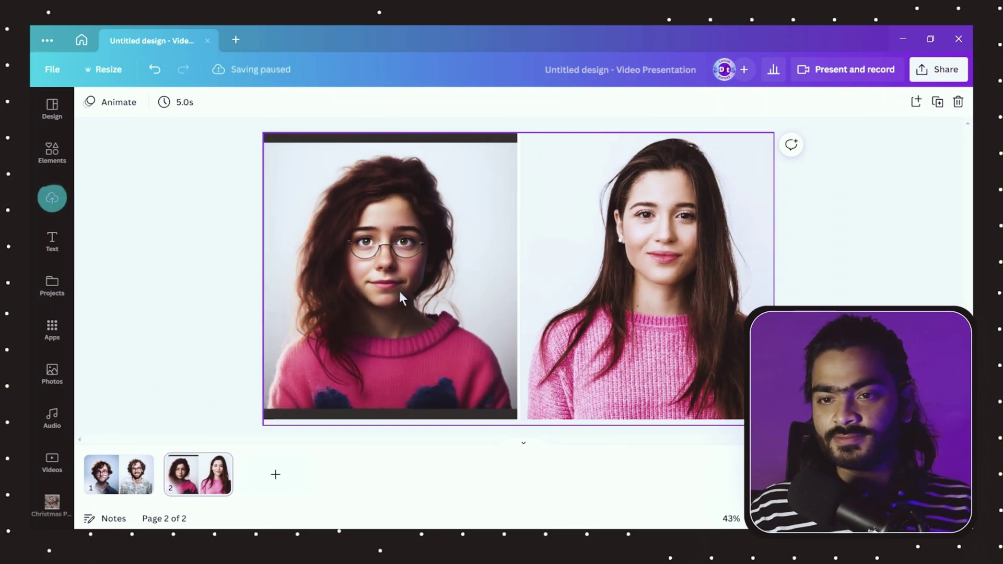
- Switch back to Discord and review the upscaled long-haired portrait's message in the newbies-90 channel
{"action": "left_click", "coordinate": [903, 37]}
{"action": "left_click", "coordinate": [866, 253]}
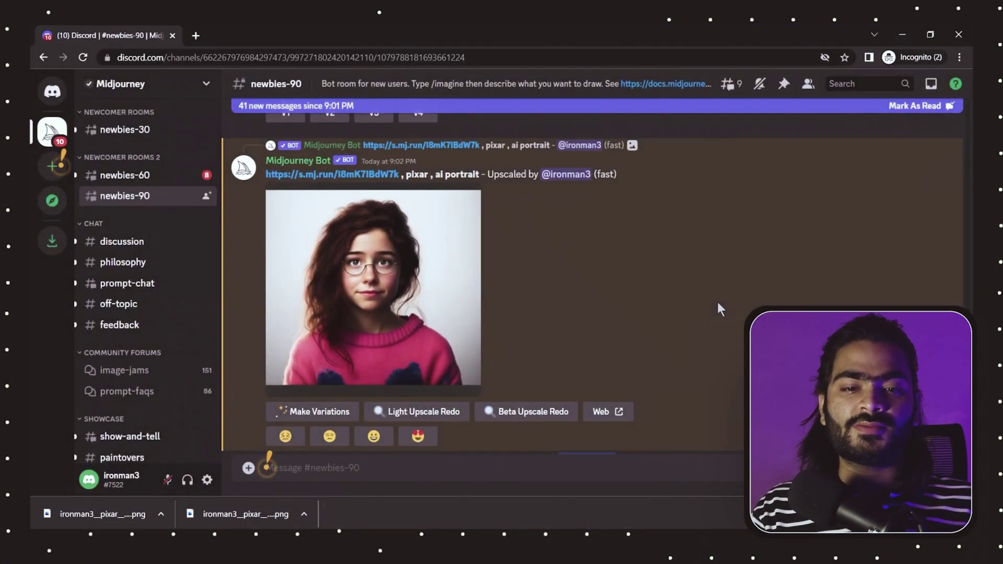
{"action": "scroll", "coordinate": [717, 303], "scroll_direction": "up", "scroll_amount": 3}
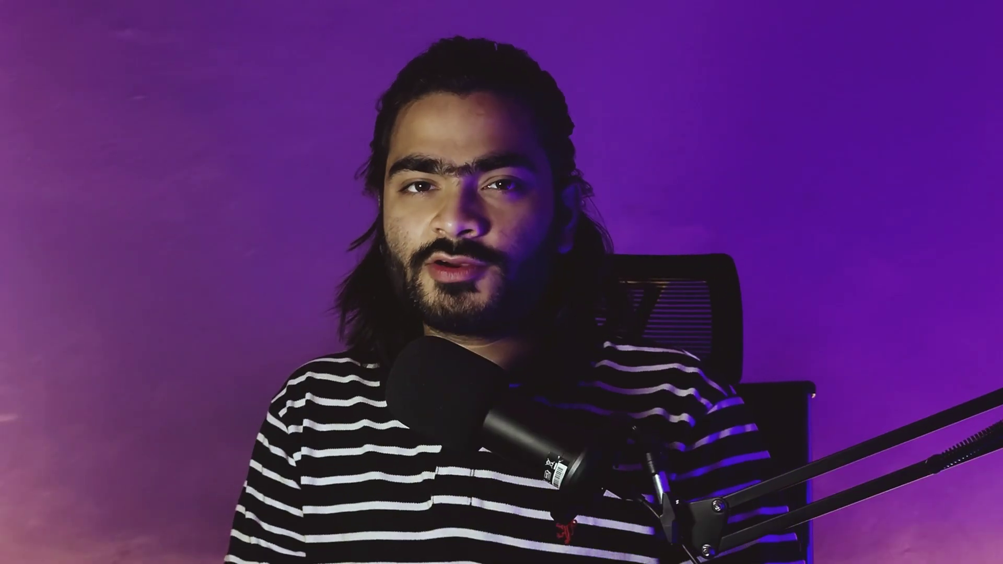